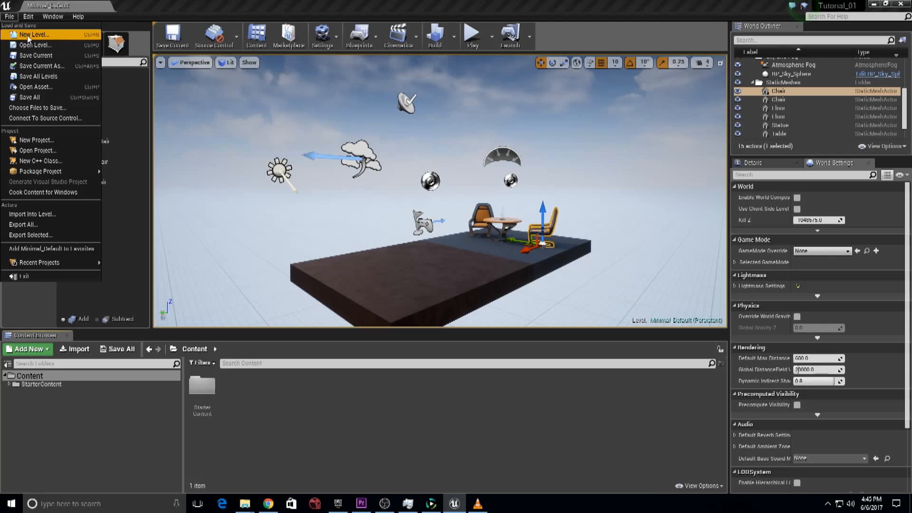
Create a new level from the Default template
left_click(24, 36)
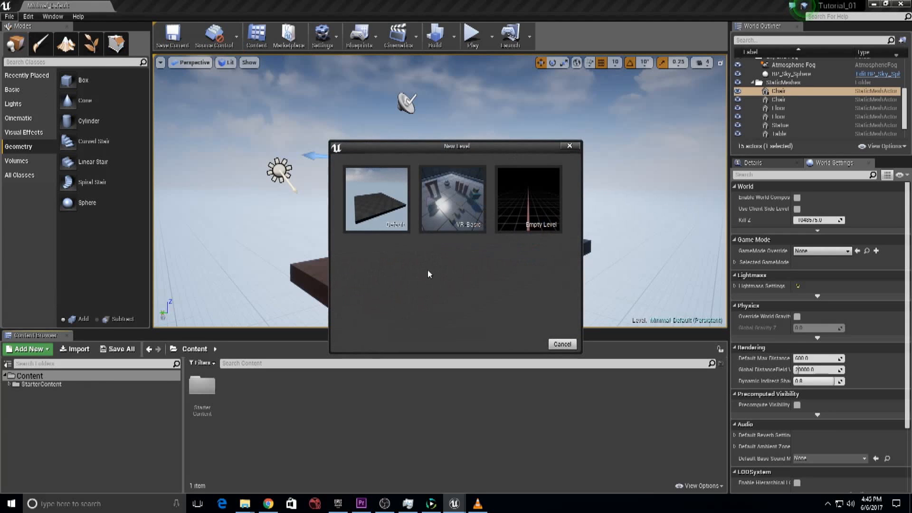
left_click_drag(447, 149, 552, 123)
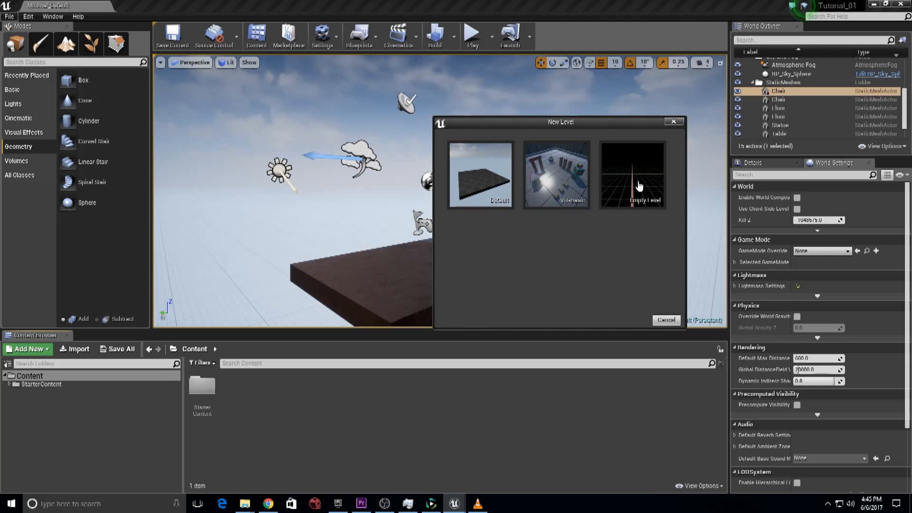
left_click(473, 186)
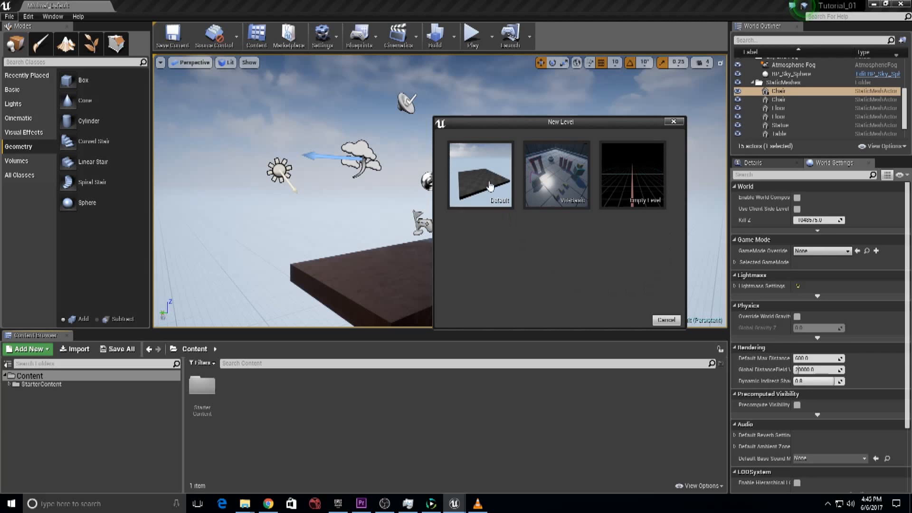
left_click(472, 193)
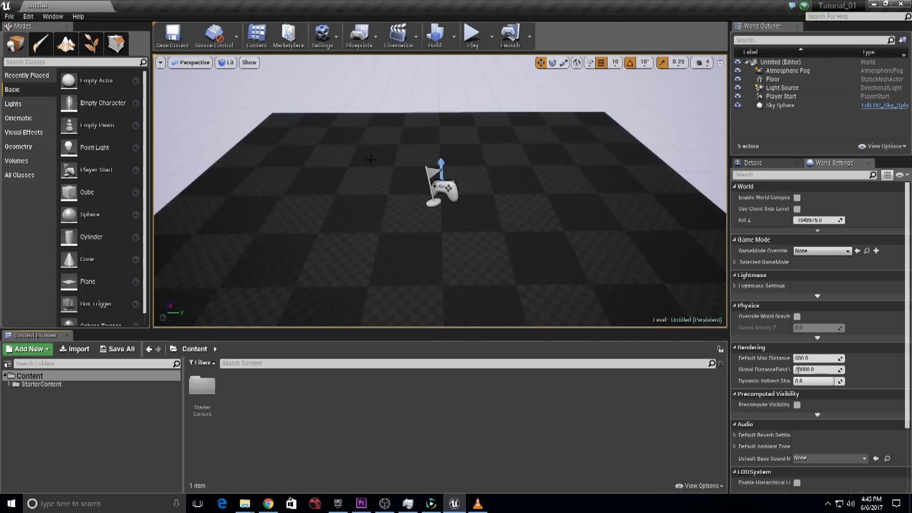
Examine the new level from several angles, inspecting its floor, light source, atmospheric fog and player start
scroll(397, 184, "down", 7)
scroll(380, 169, "up", 3)
scroll(381, 168, "down", 6)
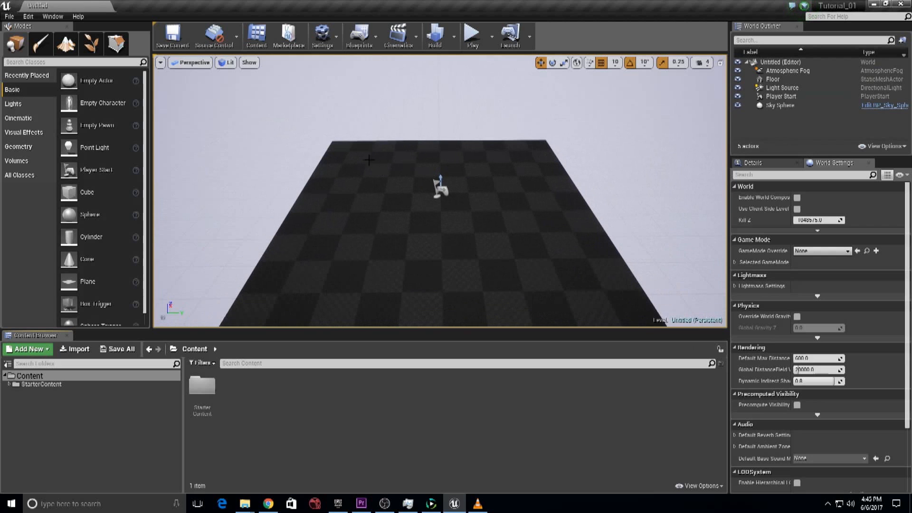
left_click_drag(566, 236, 572, 161, "alt")
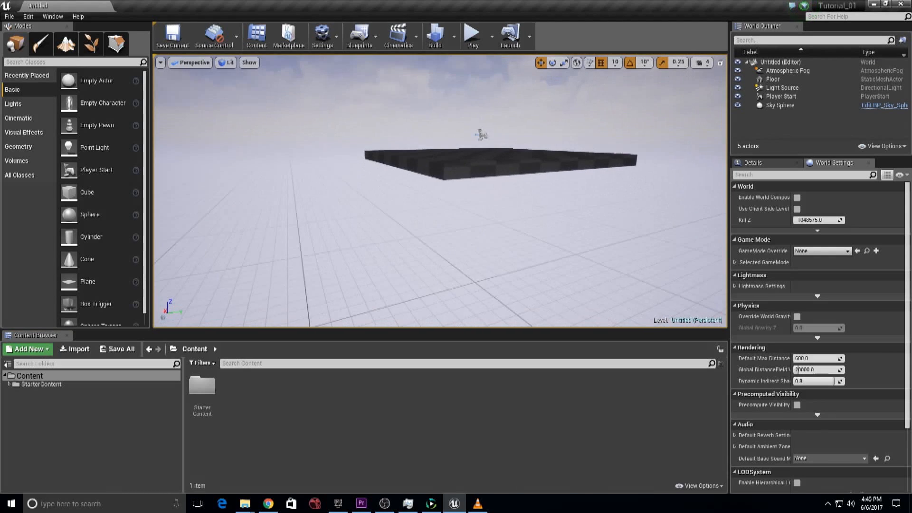
middle_click_drag(573, 161, 584, 81)
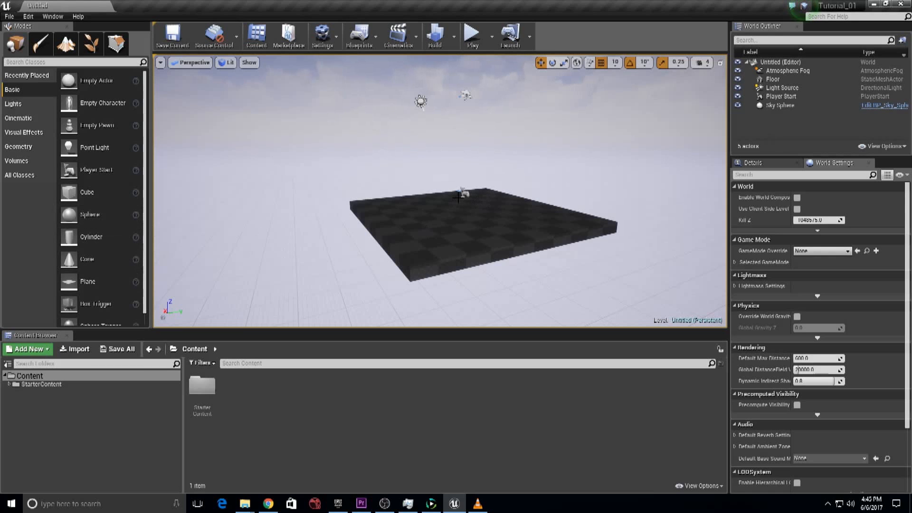
scroll(458, 198, "up", 10)
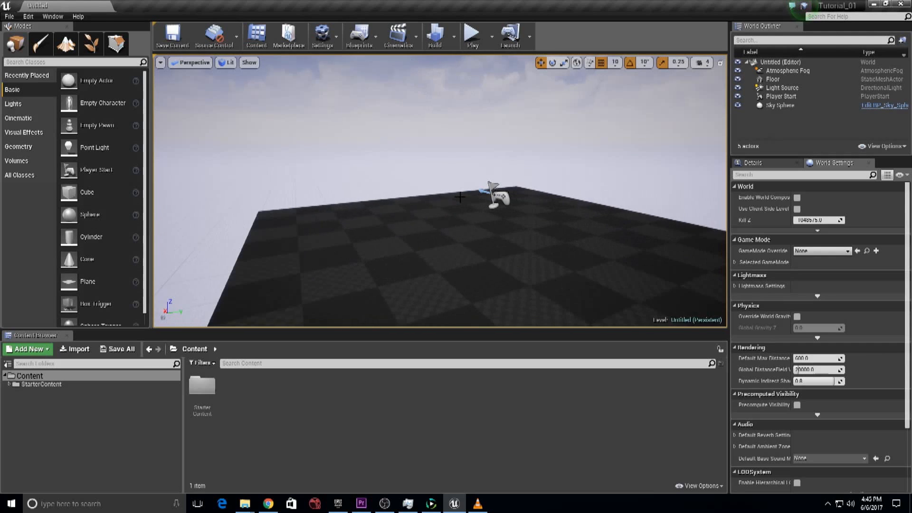
scroll(458, 197, "down", 9)
left_click(419, 95)
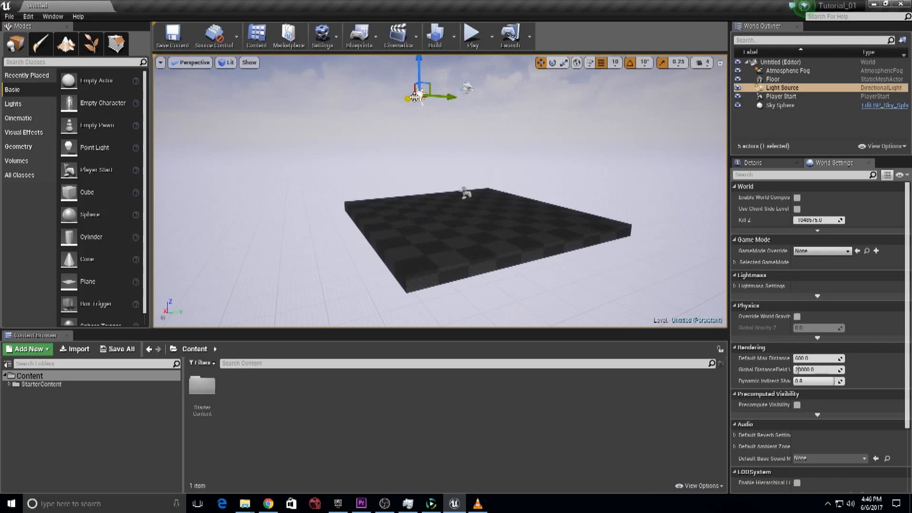
left_click(468, 87)
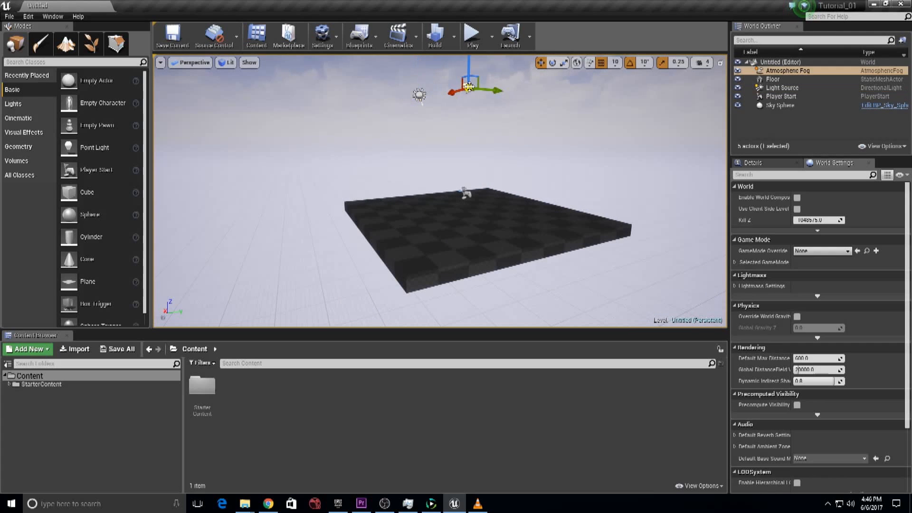
left_click(464, 191)
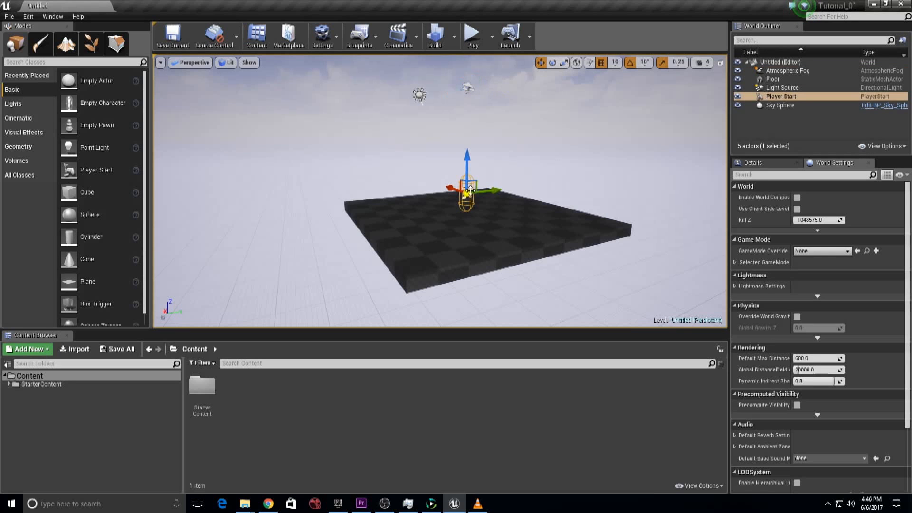
key("f")
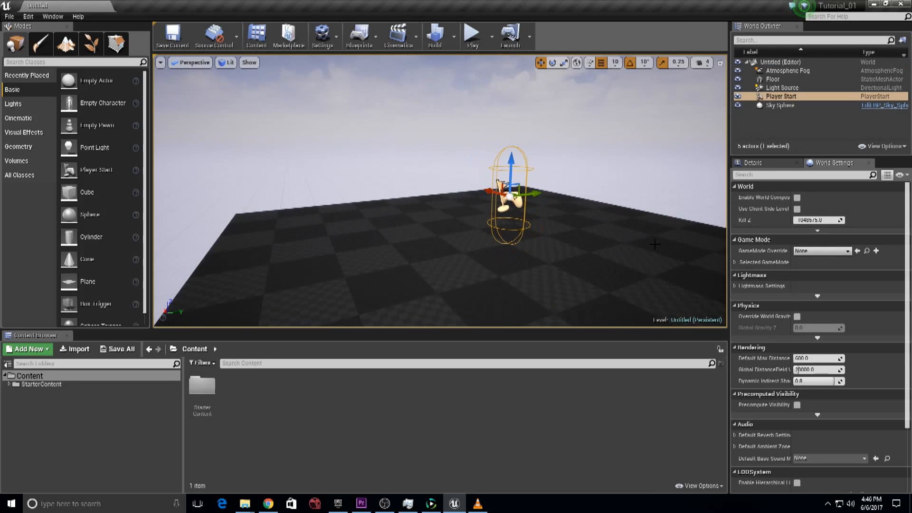
scroll(595, 228, "down", 3)
Delete the checkered floor and the Player Start from the level
left_click(597, 258)
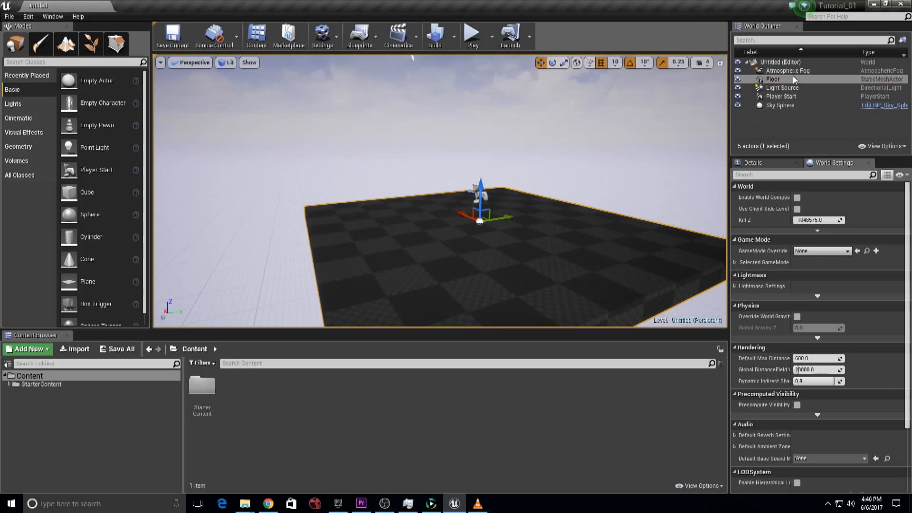
key("f")
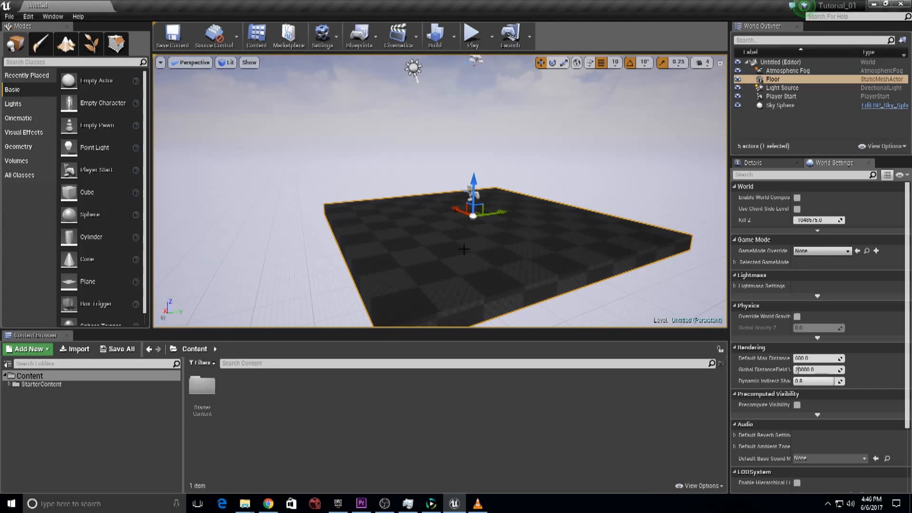
key("Delete")
scroll(472, 197, "down", 2)
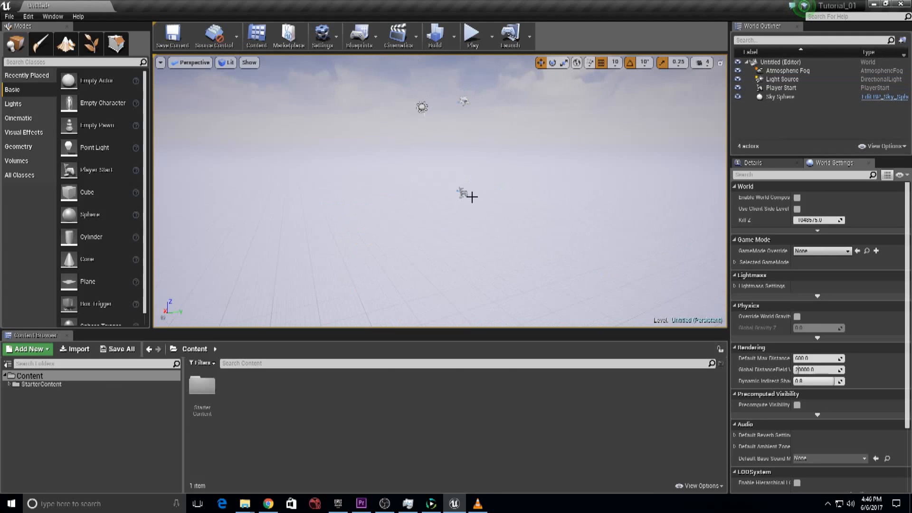
left_click(464, 194)
key("Delete")
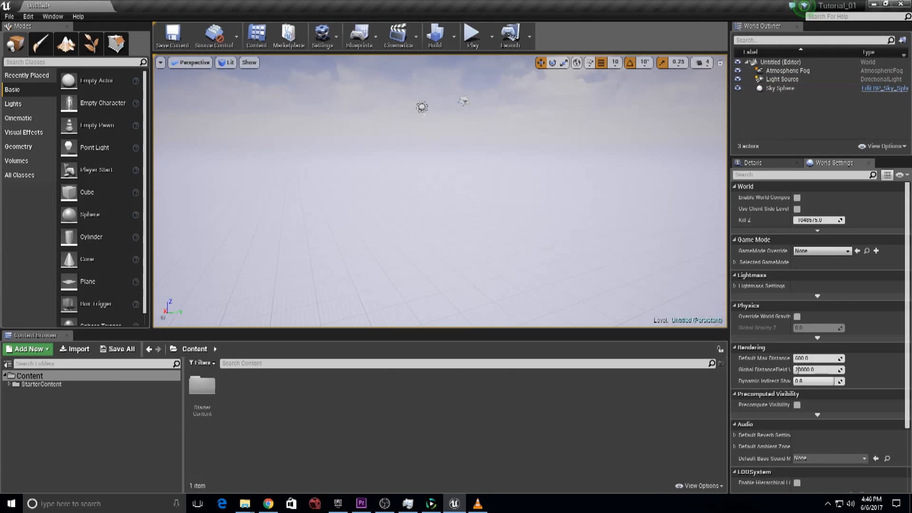
Raise the Light Source and the Atmospheric Fog actors higher above the empty scene
left_click(421, 107)
left_click_drag(422, 83, 422, 37)
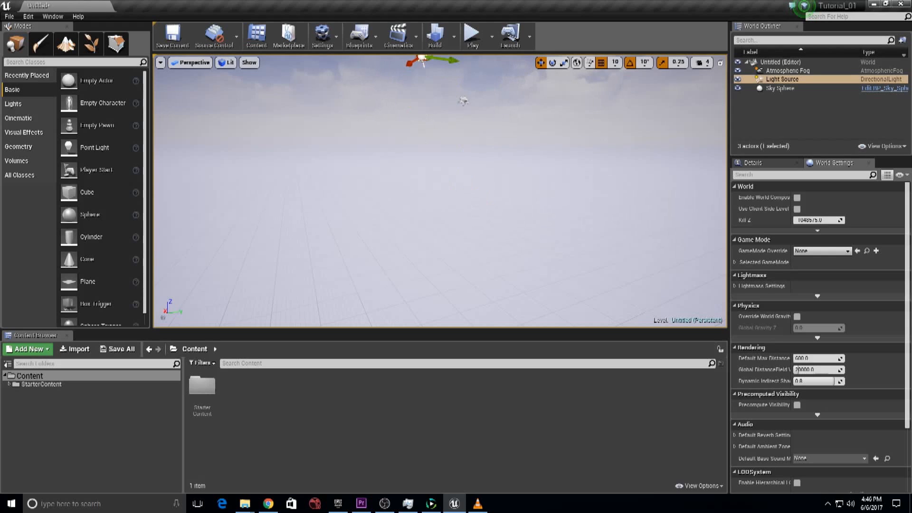
left_click(464, 101)
left_click_drag(464, 80, 465, 28)
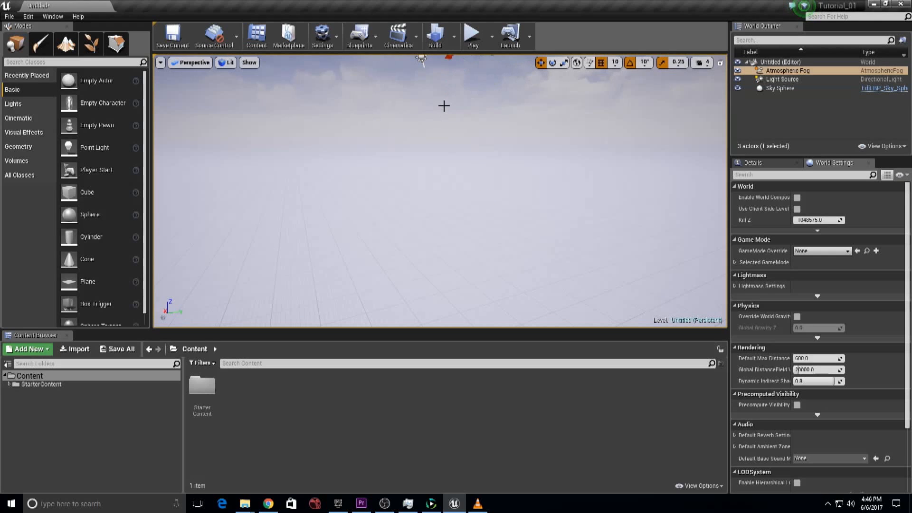
scroll(442, 105, "down", 3)
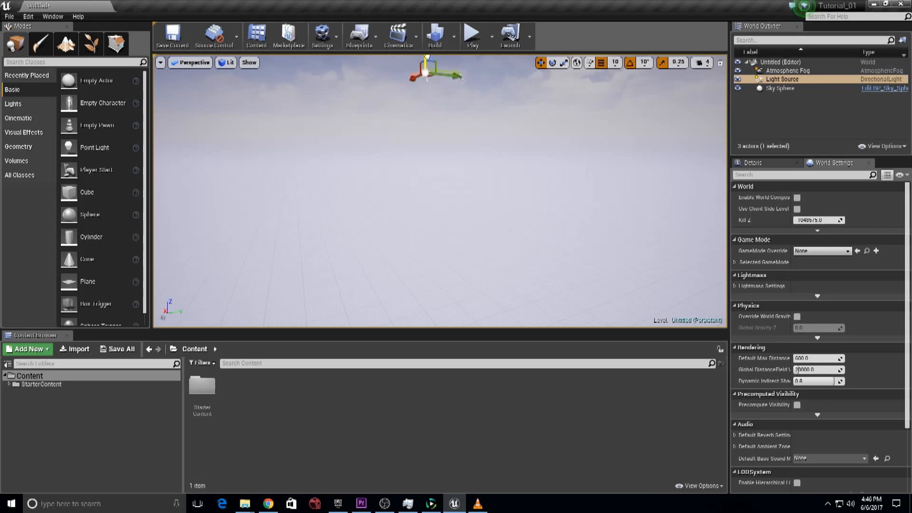
left_click(552, 176)
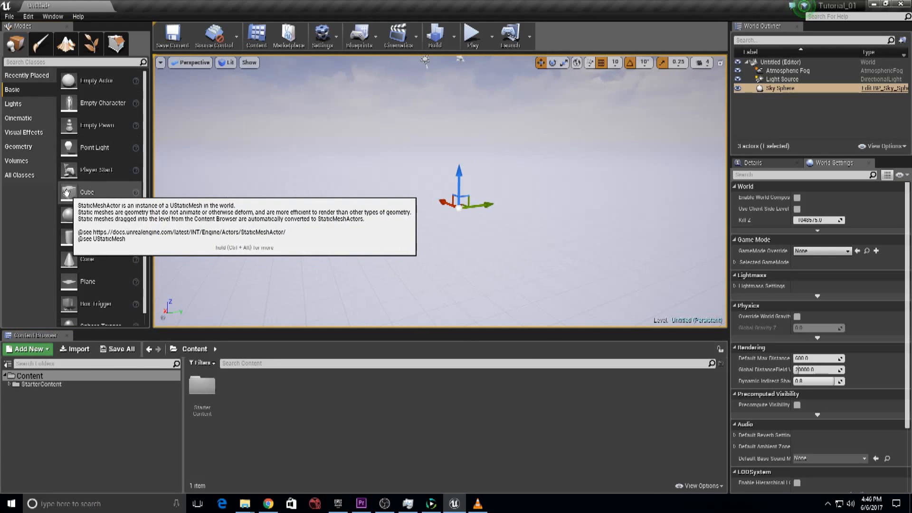
Place a basic Cube in the middle of the level and nudge it along the X axis
left_click_drag(67, 191, 455, 211)
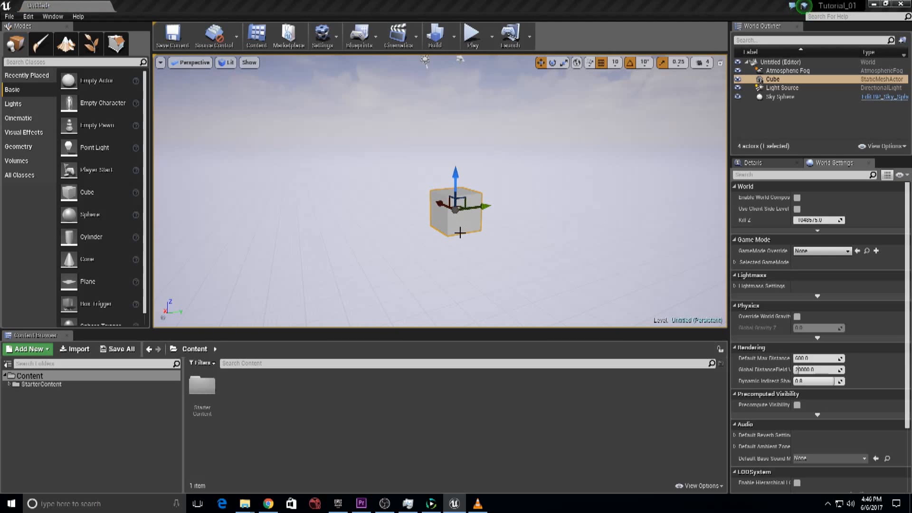
scroll(466, 226, "up", 2)
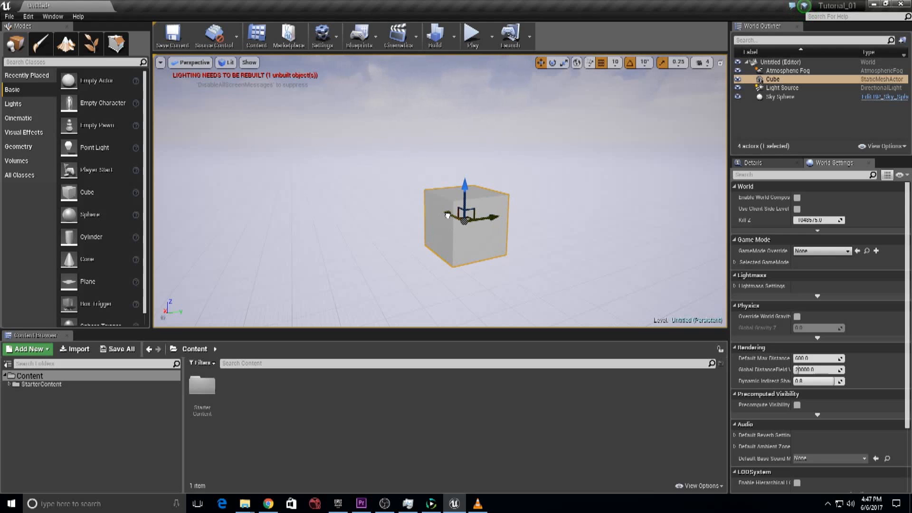
mouse_move(448, 215)
left_mouse_down()
mouse_move(418, 210)
mouse_move(464, 229)
mouse_move(442, 207)
mouse_move(445, 217)
left_mouse_up()
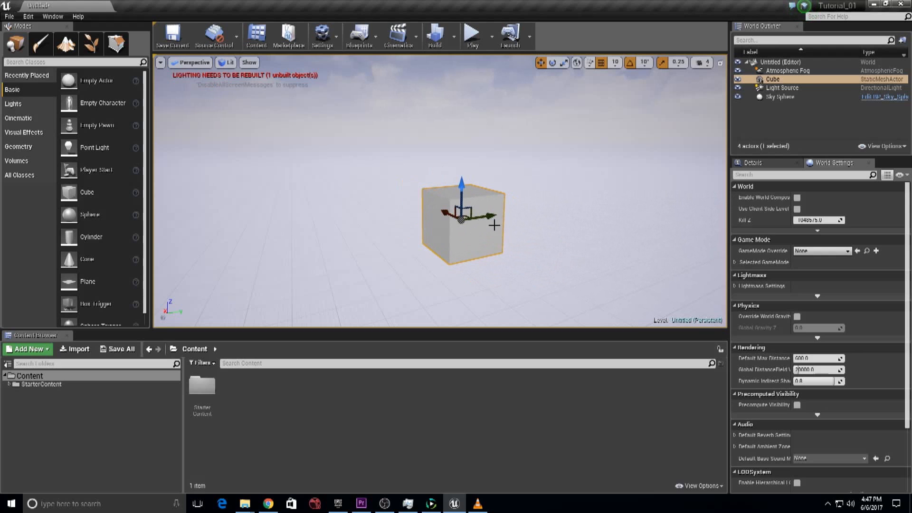
right_click_drag(359, 222, 361, 227)
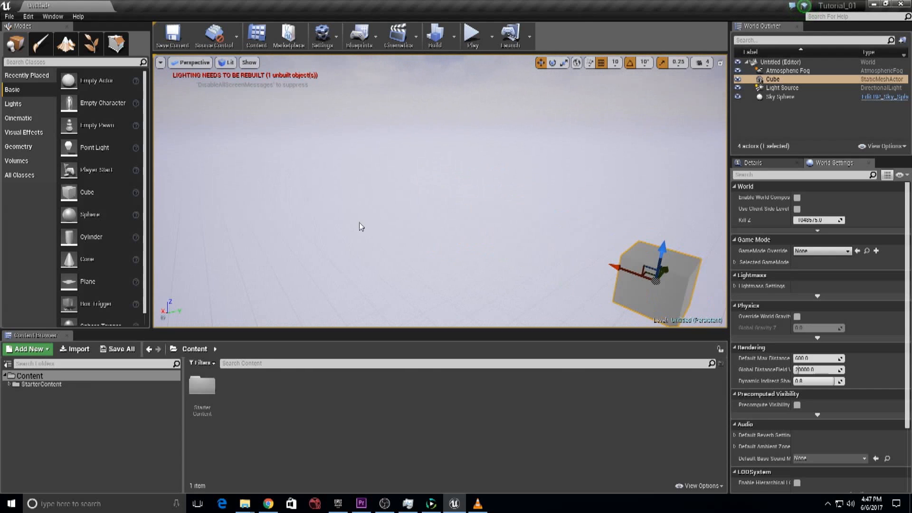
mouse_move(535, 229)
right_mouse_down()
mouse_move(529, 224)
mouse_move(535, 229)
right_mouse_up()
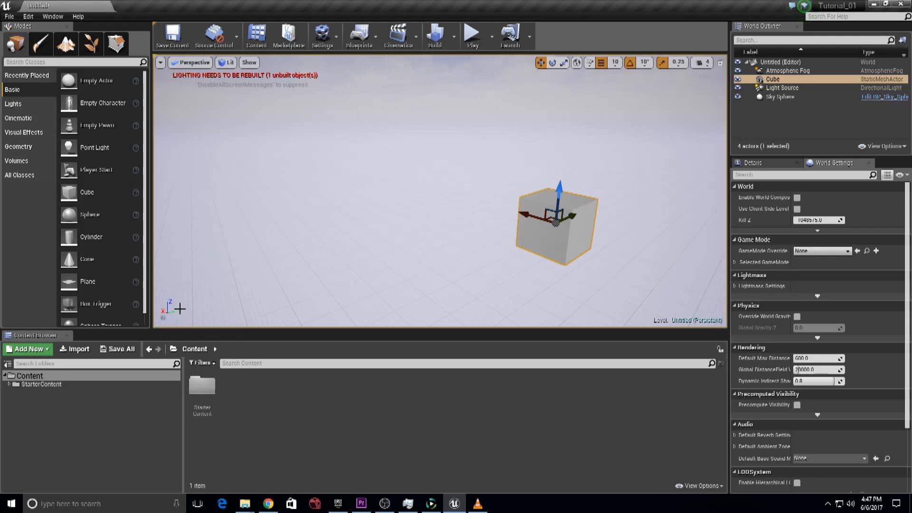
Move the cube along its X and Y axes with position grid snapping at 10 units
left_click_drag(509, 216, 562, 210)
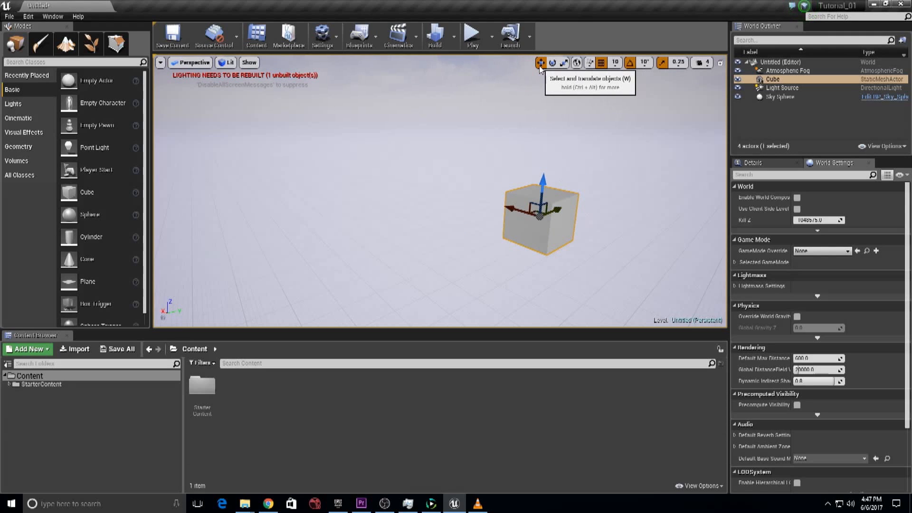
scroll(548, 129, "up", 4)
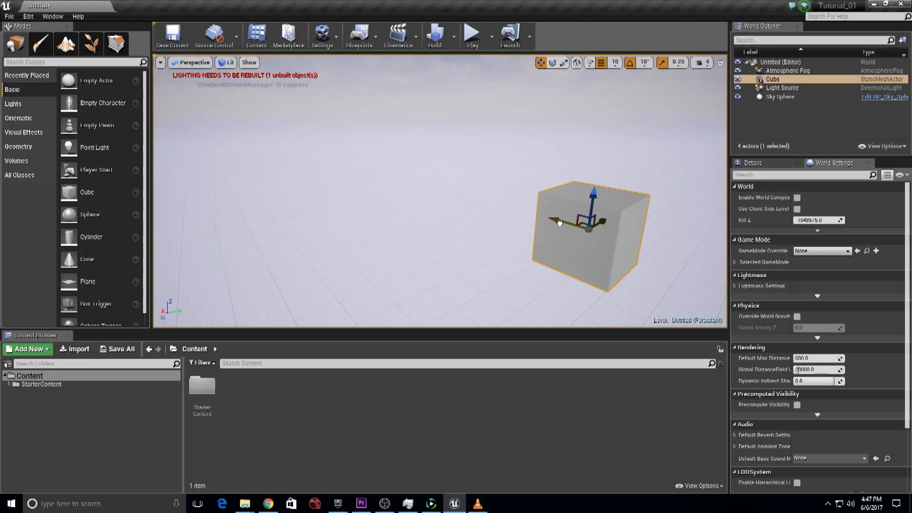
left_click_drag(559, 222, 533, 211)
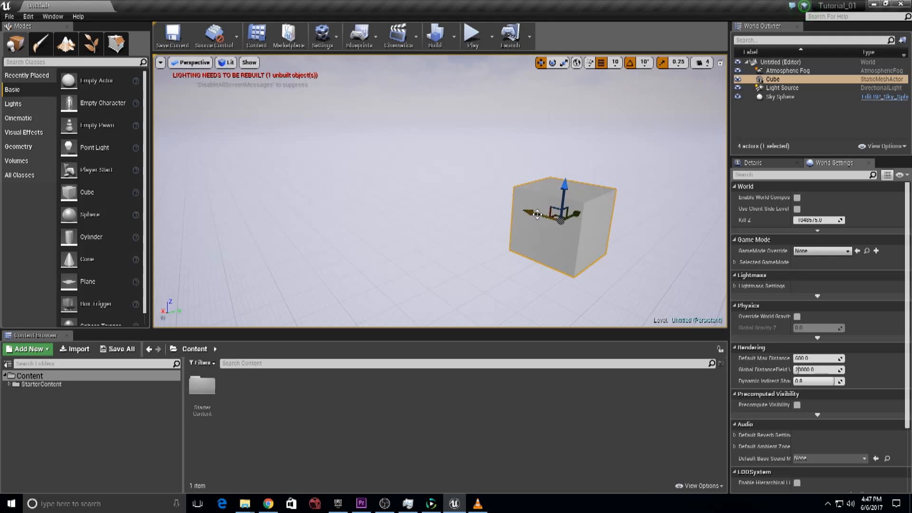
left_click_drag(537, 214, 505, 206)
key("Delete")
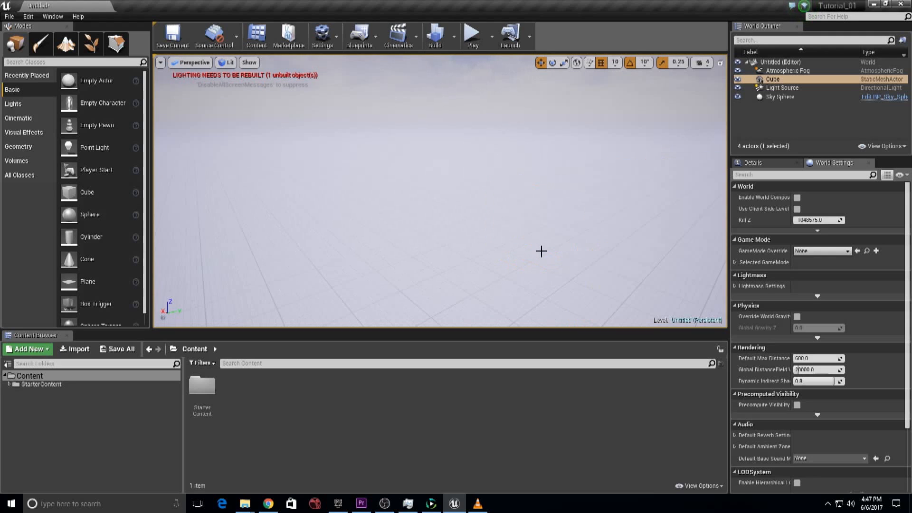
key("f")
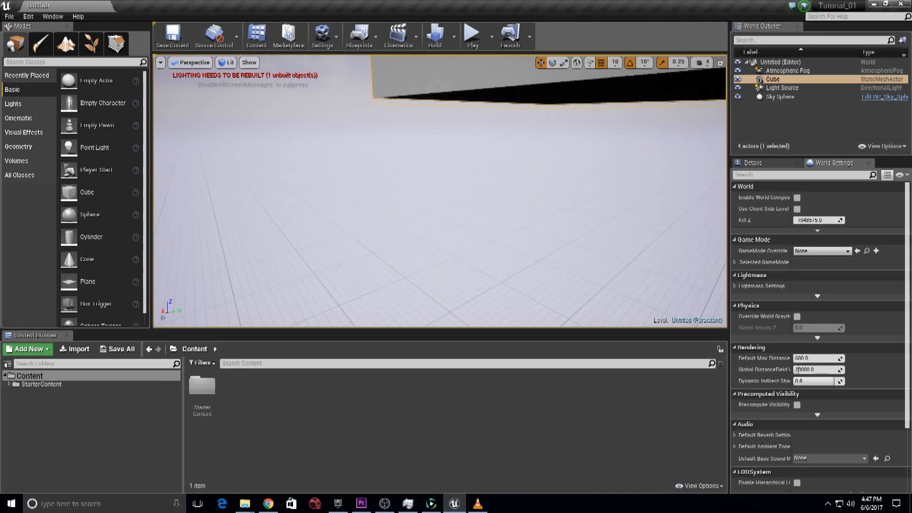
scroll(551, 276, "up", 5)
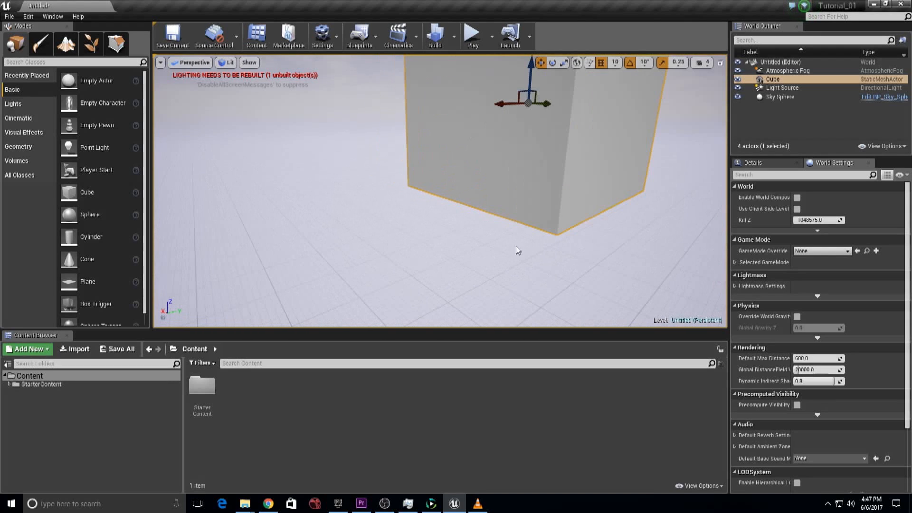
left_click_drag(546, 104, 522, 103)
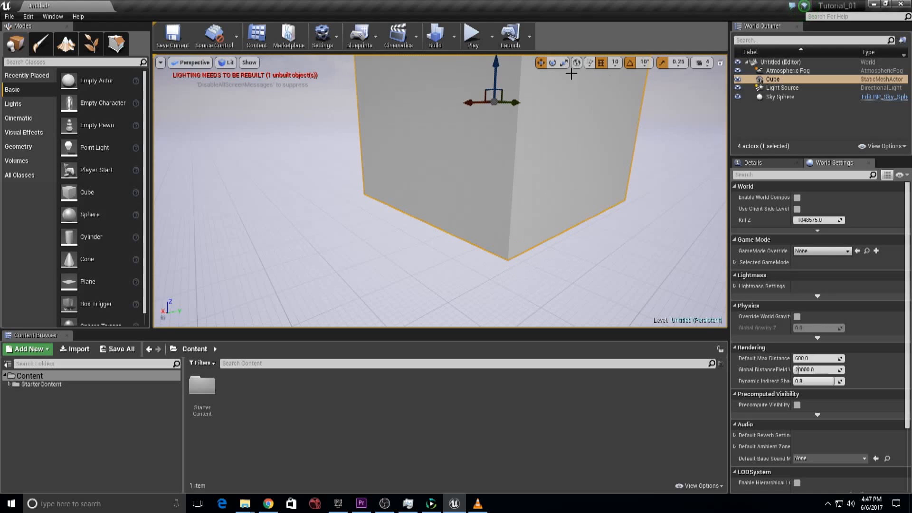
Turn off position grid snapping and reposition the cube smoothly in the level
left_click(601, 62)
scroll(547, 126, "down", 3)
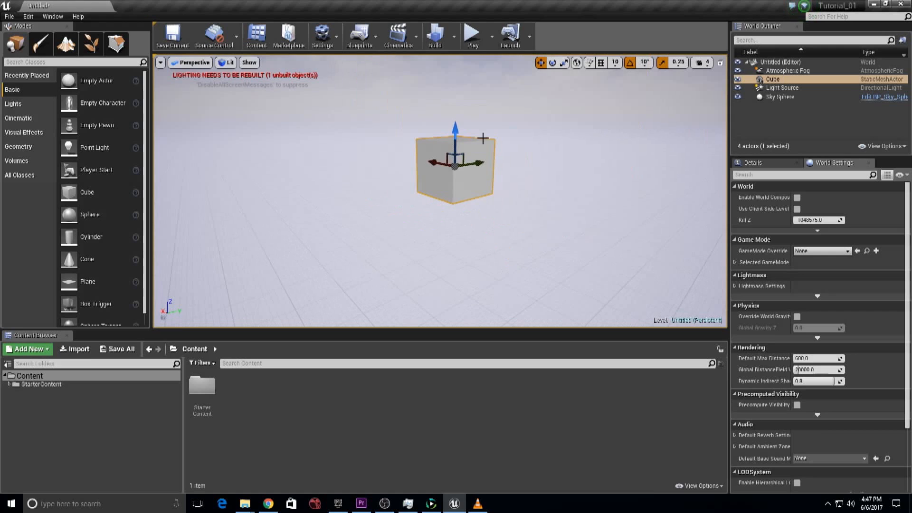
left_click_drag(487, 164, 436, 194)
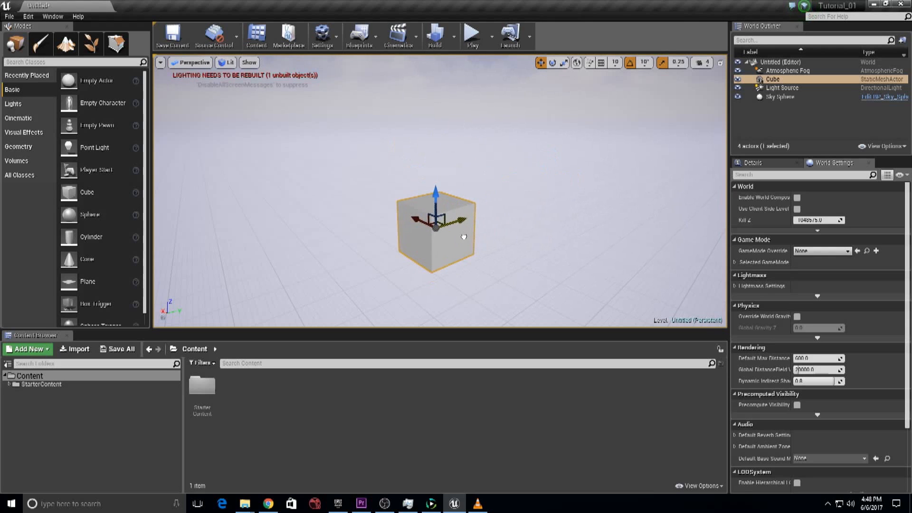
left_click_drag(464, 236, 471, 228)
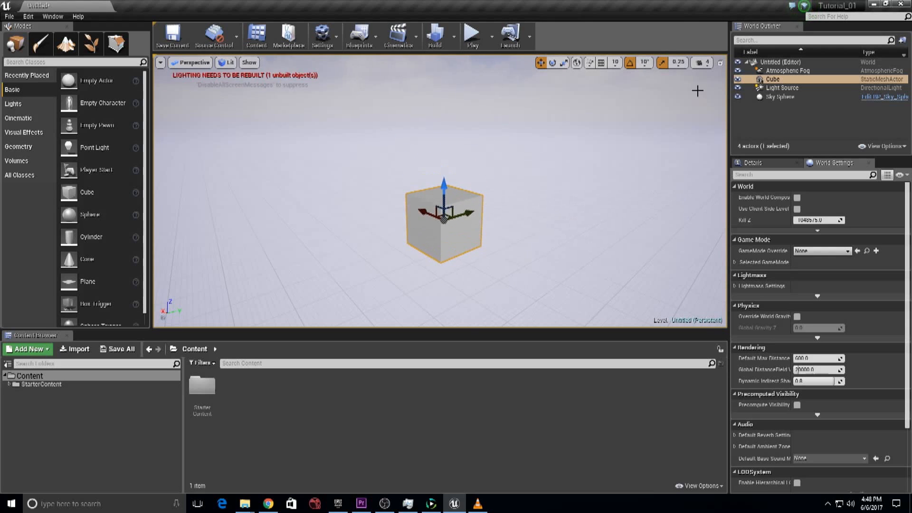
Rotate the cube about its vertical axis with 10° rotation snapping, and again with the snap angle set to 5°
left_click(552, 64)
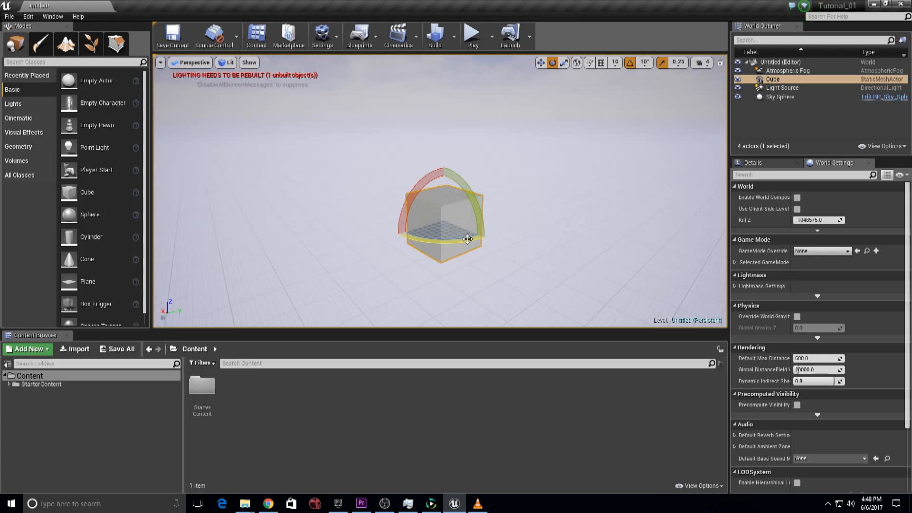
left_click_drag(467, 239, 494, 239)
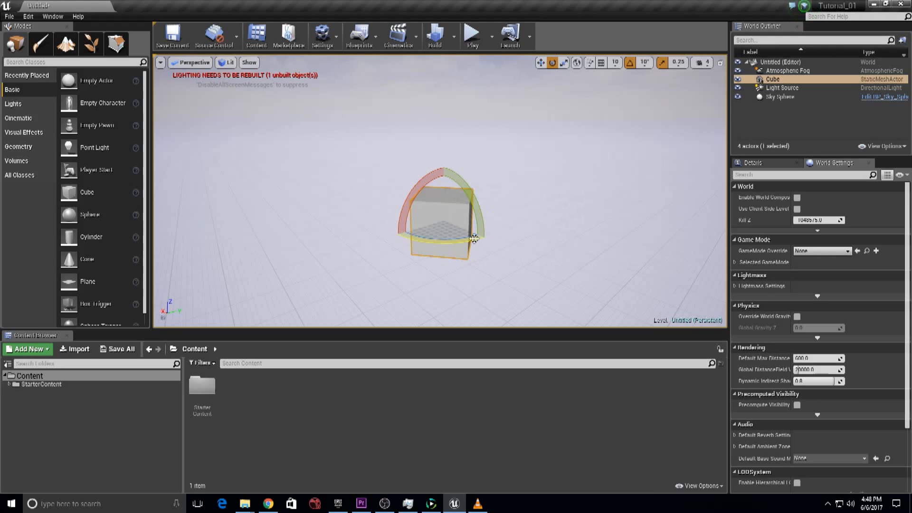
left_click(644, 64)
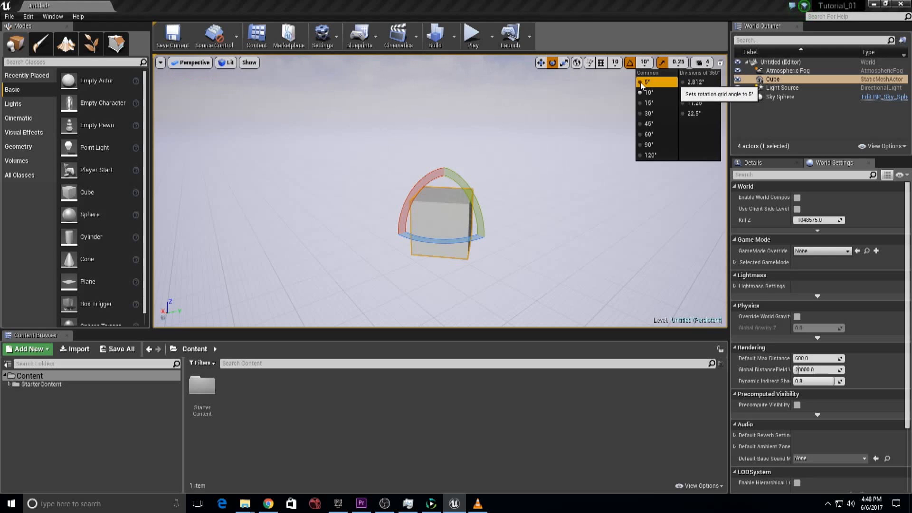
left_click(642, 83)
left_click_drag(447, 243, 406, 246)
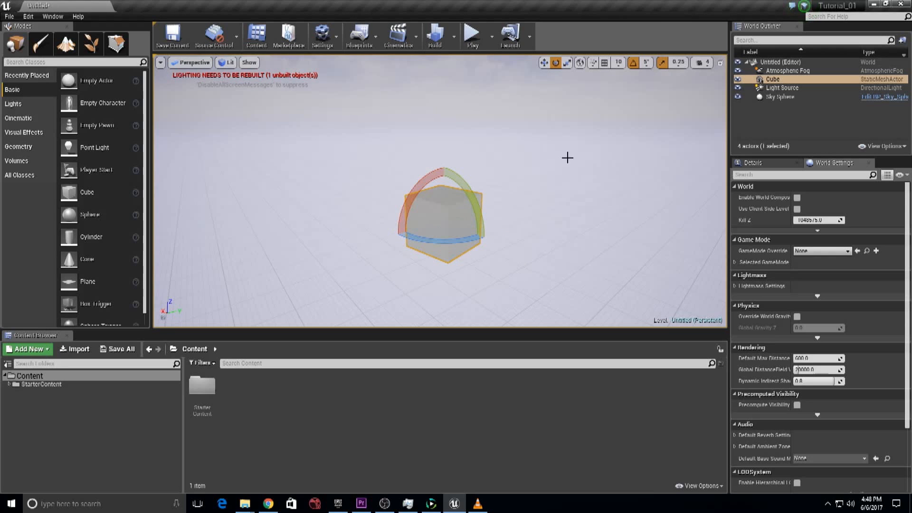
Try rotating the cube with the snap angle set to 45°, and turn off rotation snapping to rotate it freely
left_click(646, 63)
left_click(653, 125)
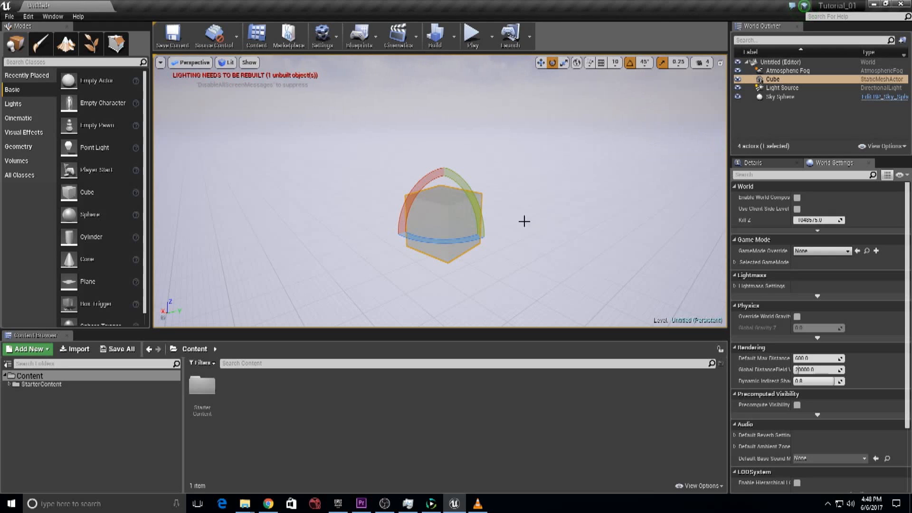
mouse_move(453, 246)
left_mouse_down()
mouse_move(403, 250)
mouse_move(454, 240)
left_mouse_up()
left_click(629, 64)
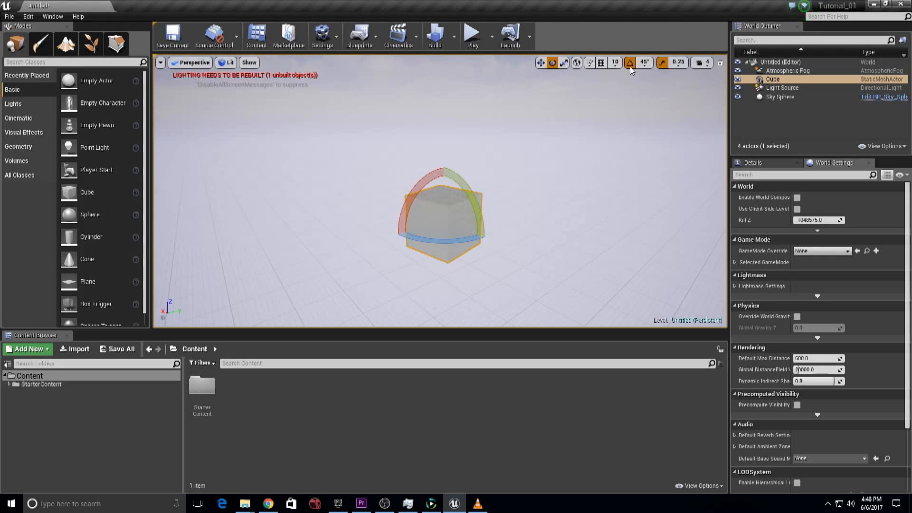
left_click_drag(459, 245, 449, 242)
Scale the cube freely along X, Y and Z into a wide, thin slab of about 6.83 × 7.72 × 0.27
left_click(563, 64)
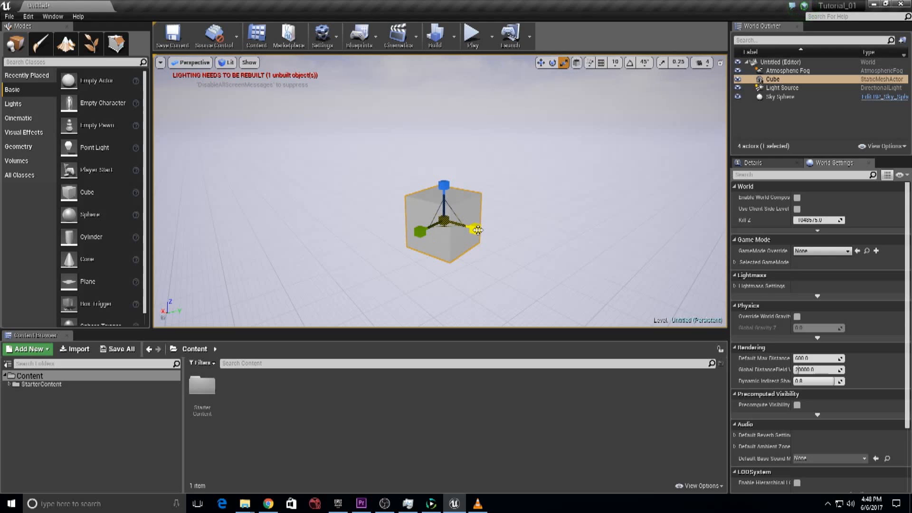
left_click_drag(476, 232, 518, 242)
left_click_drag(420, 231, 380, 250)
left_click_drag(443, 185, 443, 174)
left_click_drag(423, 232, 542, 92)
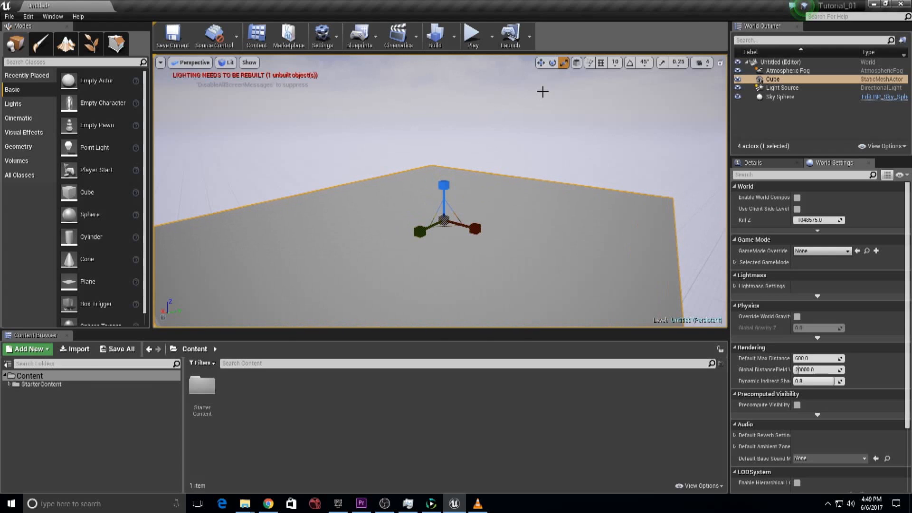
Rotate the slab freely and lower it slightly along its Z axis
left_click(552, 62)
left_click_drag(427, 245, 437, 227)
left_click(540, 63)
scroll(448, 206, "down", 5)
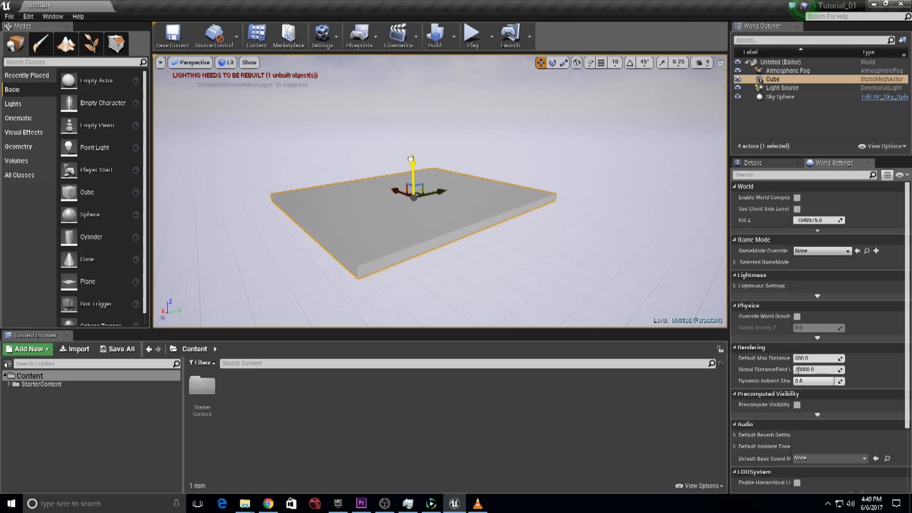
left_click_drag(408, 160, 409, 170)
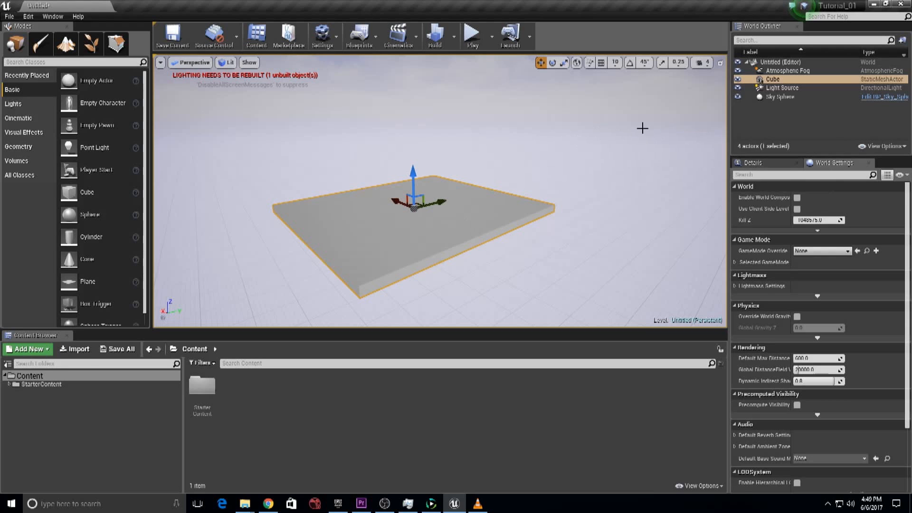
Show the slab's transform details and move it along the Y axis to about -623 cm
left_click(881, 82)
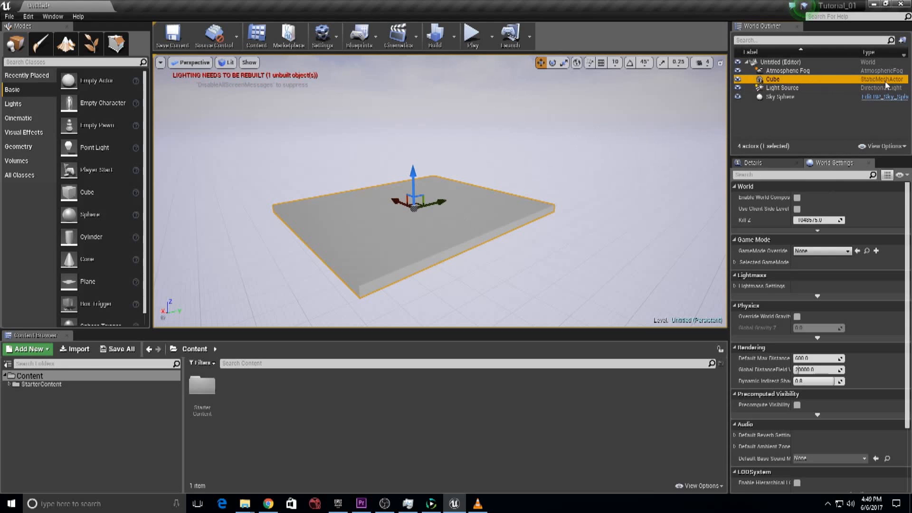
left_click(790, 164)
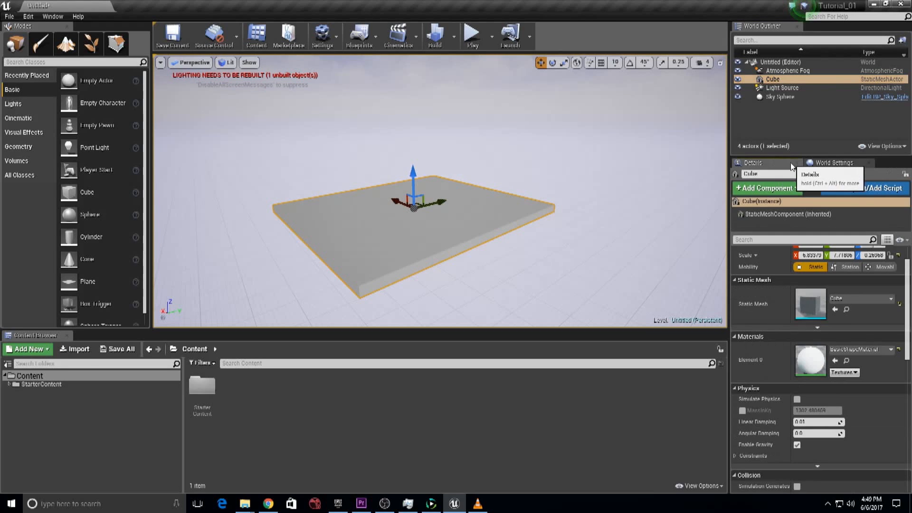
scroll(808, 281, "up", 2)
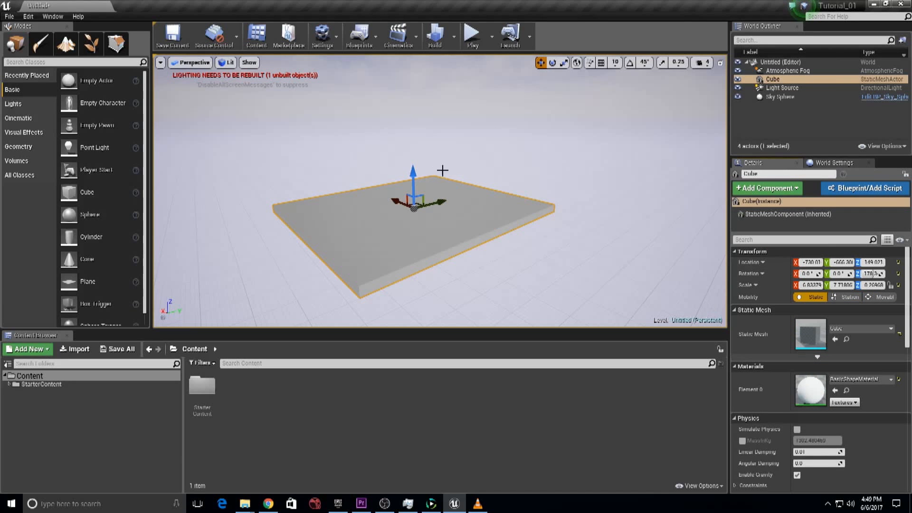
left_click_drag(436, 202, 460, 186)
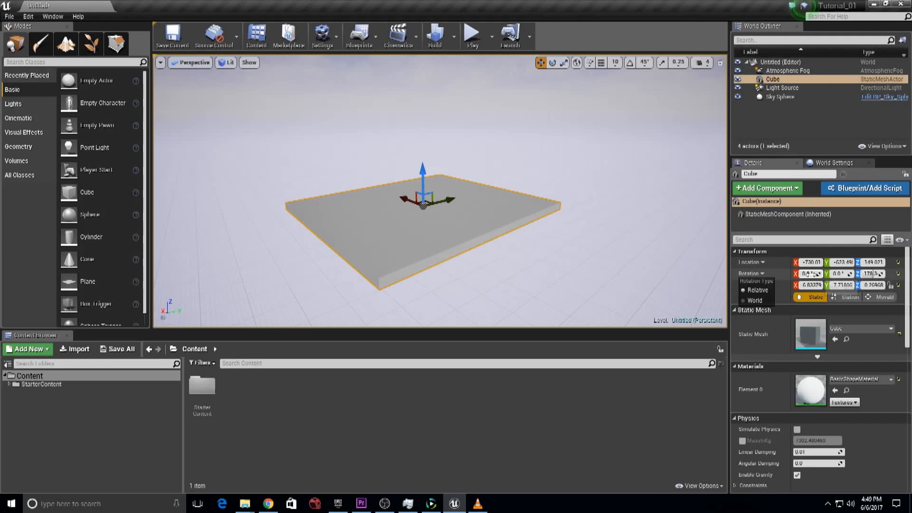
Rotate the slab freely about its Z axis and tilt it to about 14° around Y
left_click(553, 62)
left_click_drag(445, 224, 389, 238)
left_click_drag(439, 169, 399, 204)
left_click_drag(876, 274, 842, 274)
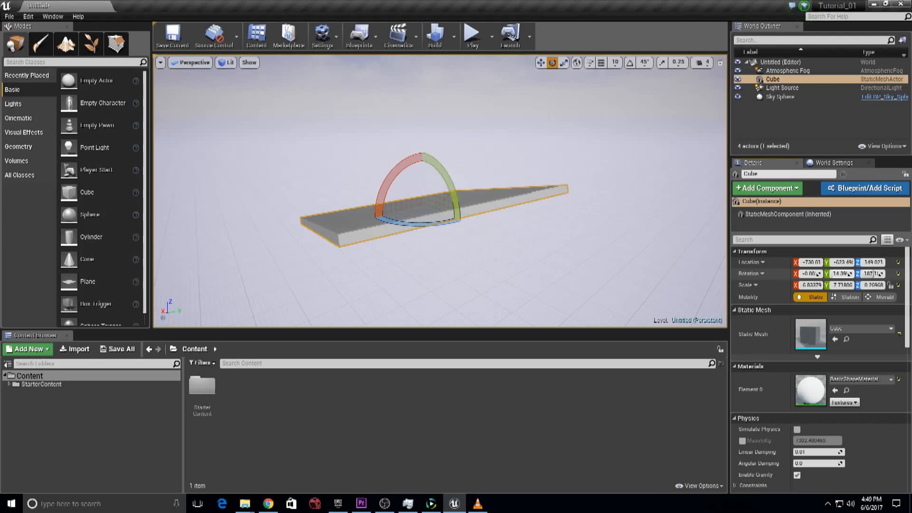
Set the slab's location to 0 cm on X, Y and Z
left_click(816, 262)
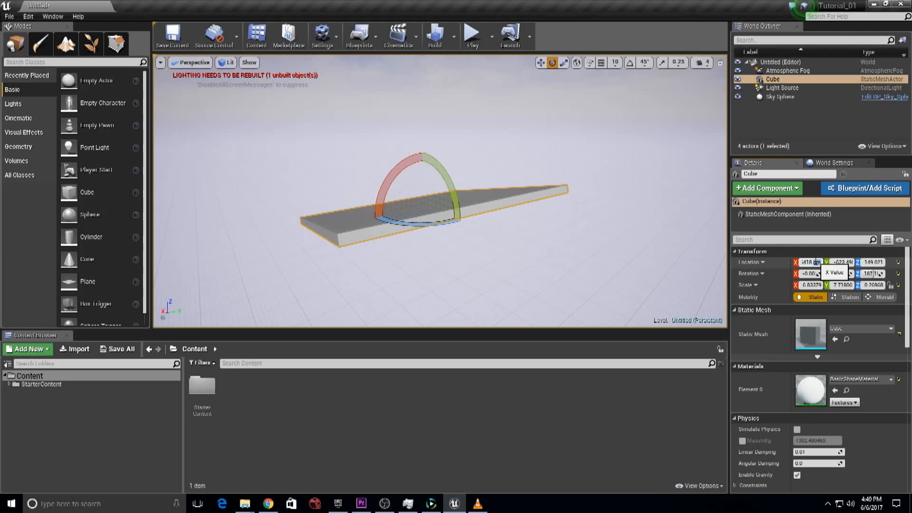
key("Tab")
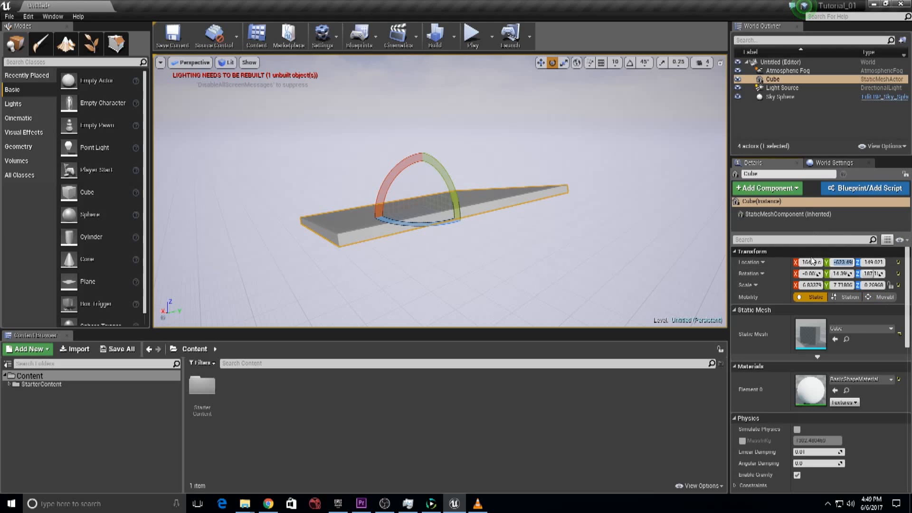
left_click(812, 263)
type("0")
key("Tab")
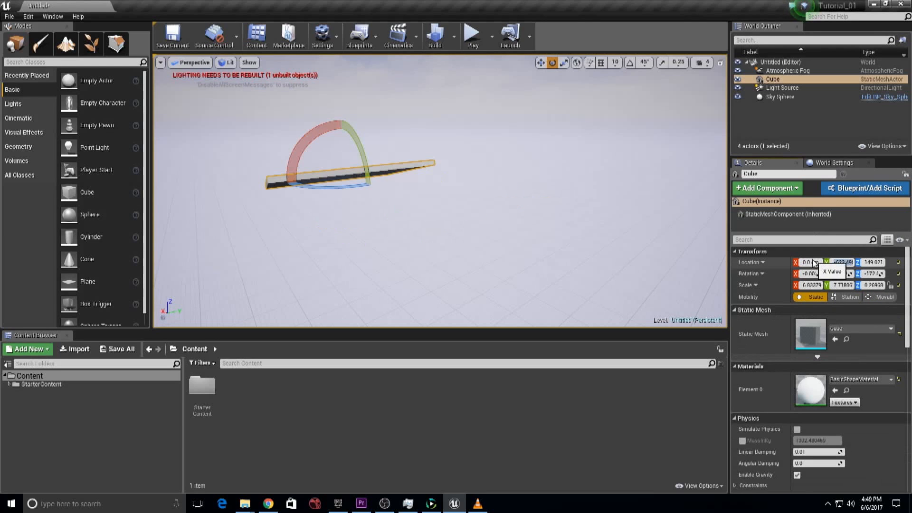
type("0")
key("Tab")
type("0")
key("Return")
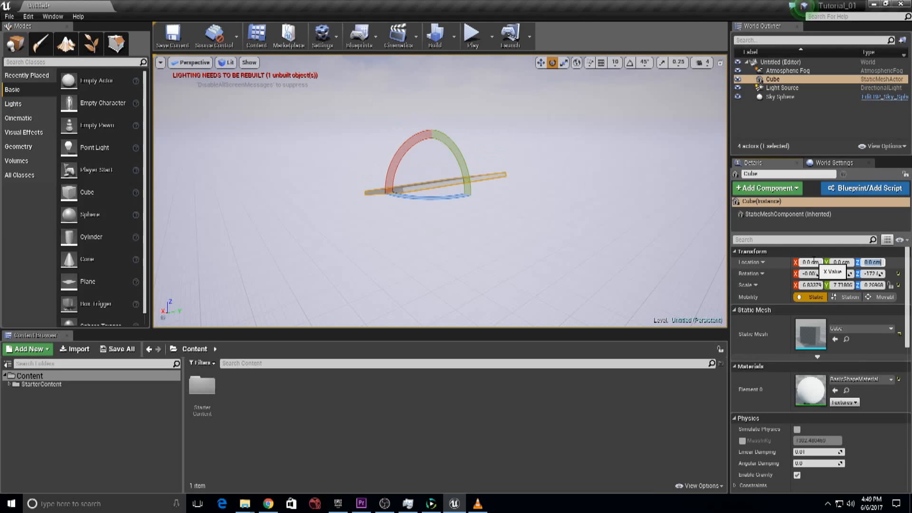
Set the slab's rotation to 0° on X, Y and Z
left_click(808, 274)
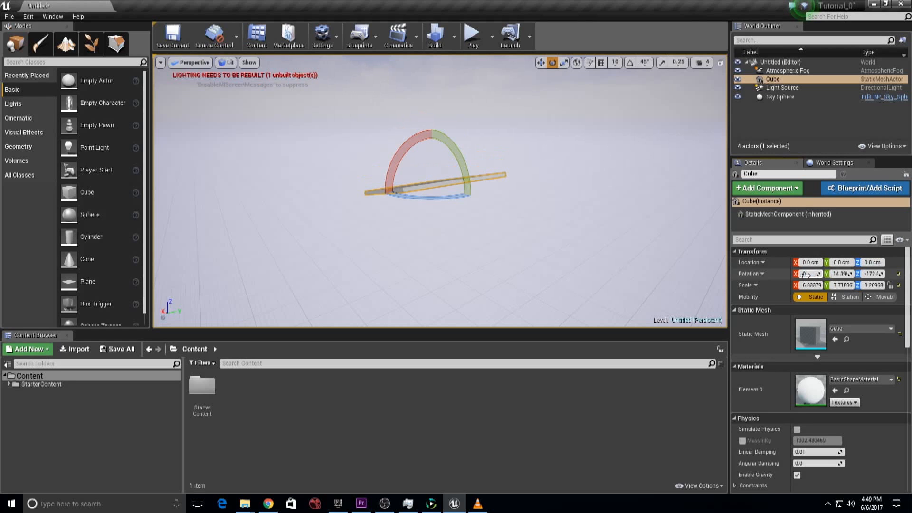
type("0")
key("Tab")
type("0")
key("Tab")
type("0")
key("Return")
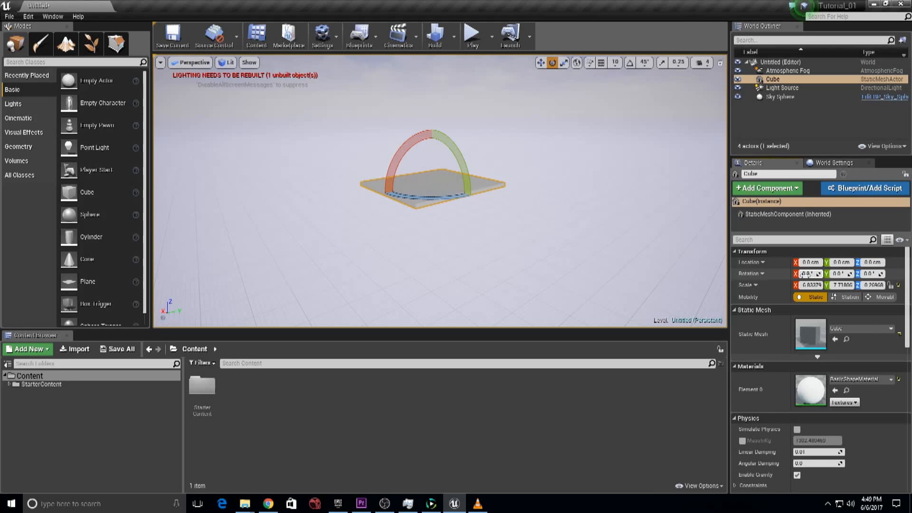
Inspect the Static mobility setting of the Sky Sphere's mesh component and select the slab again
left_click(500, 219)
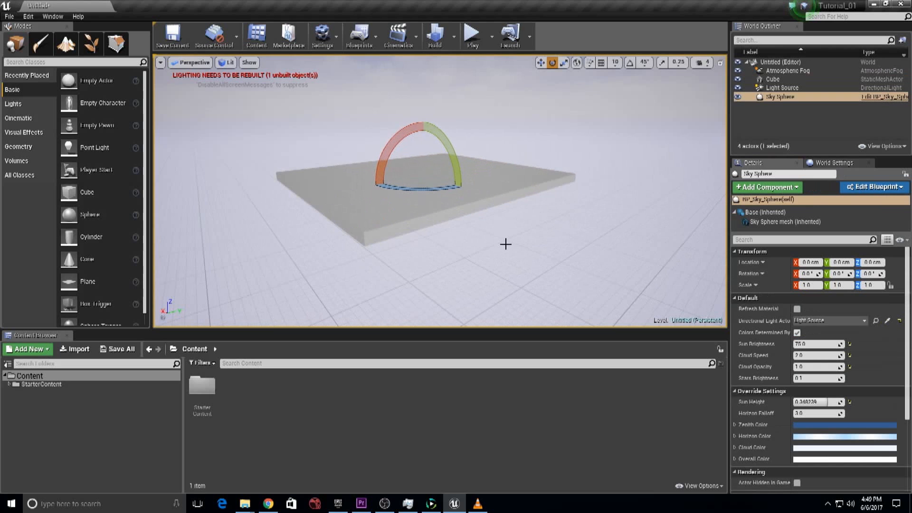
right_click_drag(505, 244, 461, 242)
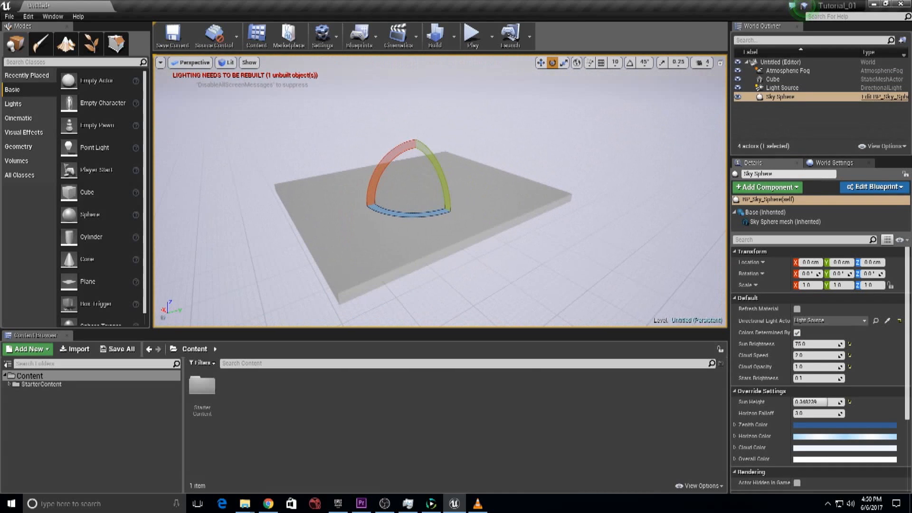
left_click(785, 221)
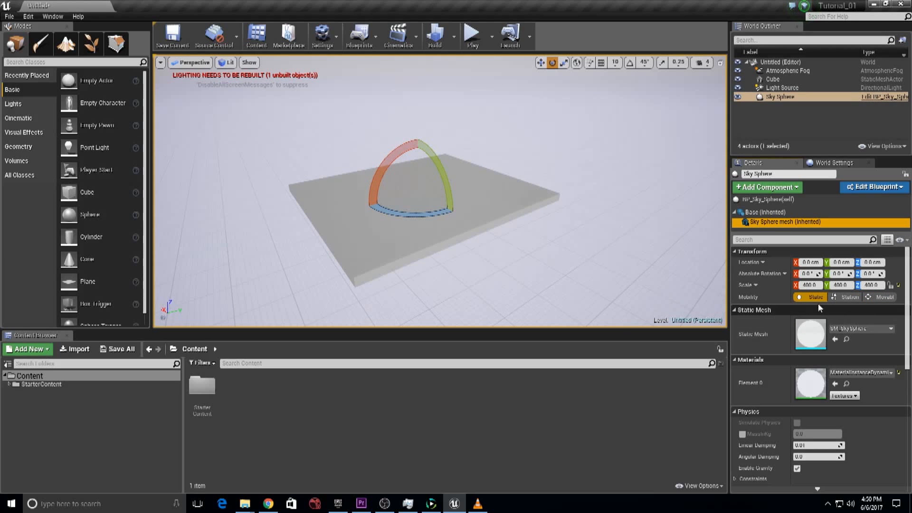
left_click(816, 298)
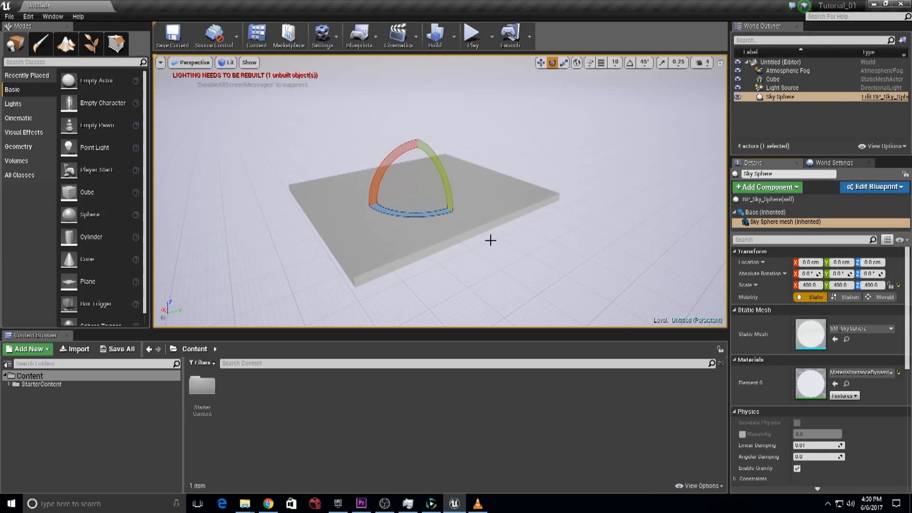
left_click(489, 217)
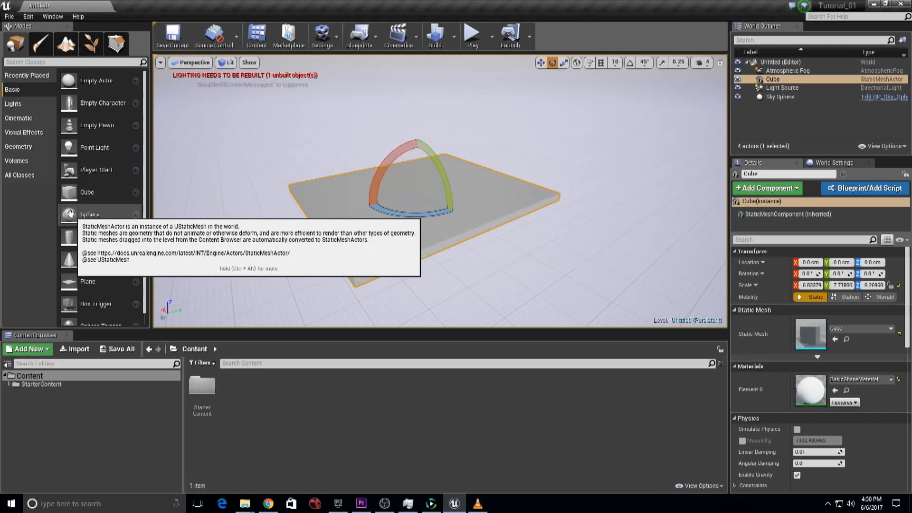
Place a basic Sphere on top of the slab, move it into position and select the Light Source above it
left_click_drag(70, 214, 438, 145)
key("w")
scroll(476, 232, "up", 4)
left_click_drag(476, 232, 455, 216)
scroll(455, 215, "down", 5)
scroll(449, 216, "down", 3)
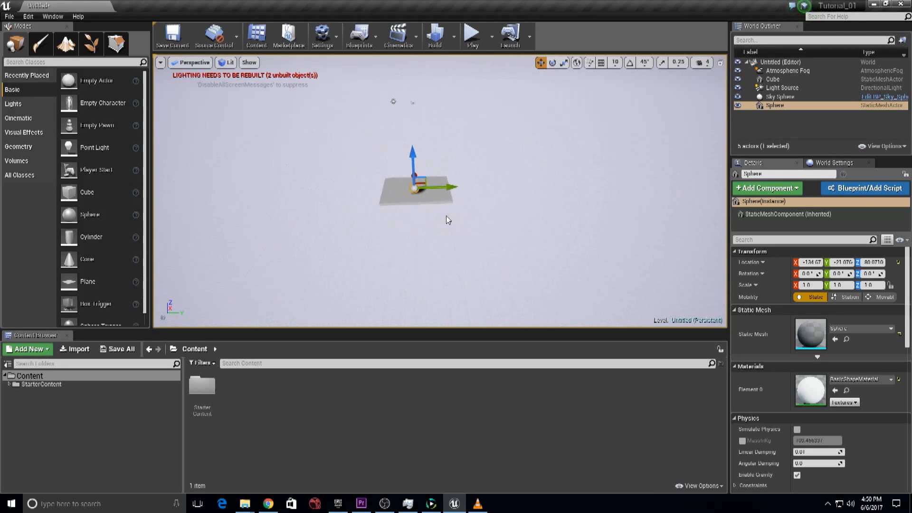
left_click(383, 86)
scroll(437, 203, "up", 8)
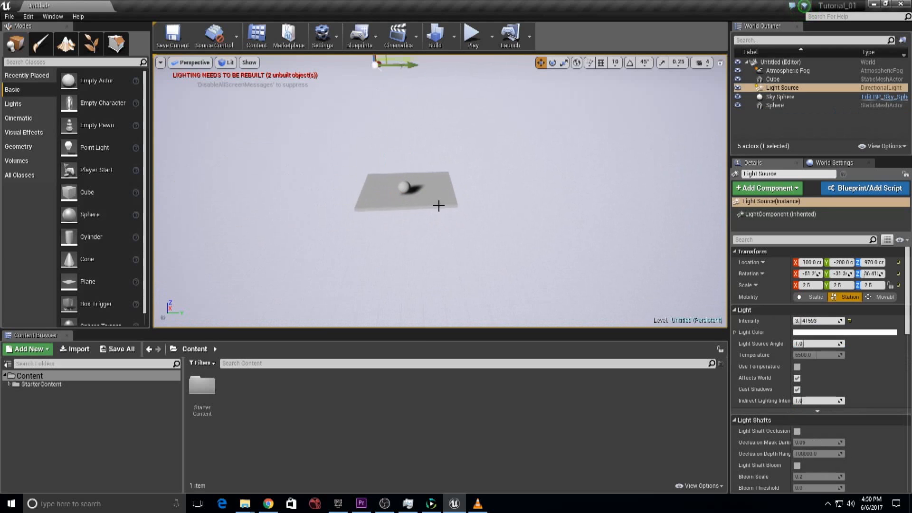
scroll(438, 169, "down", 5)
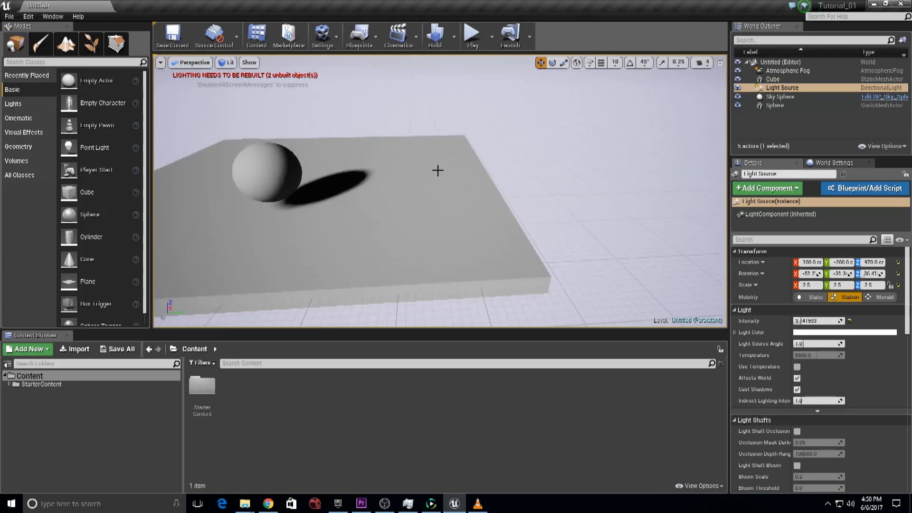
Move the slab slightly with its mobility set to Stationary, and again with its mobility set to Movable
left_click(323, 219)
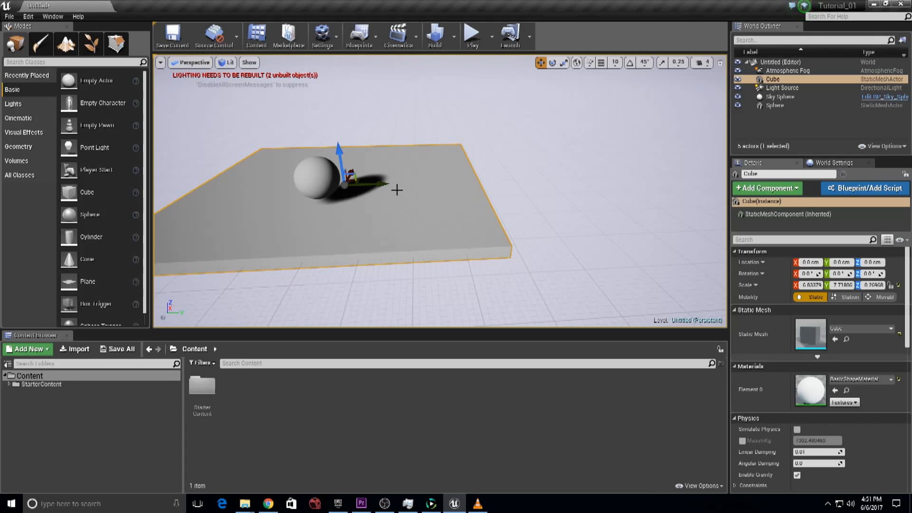
left_click(848, 297)
left_click_drag(354, 171, 356, 174)
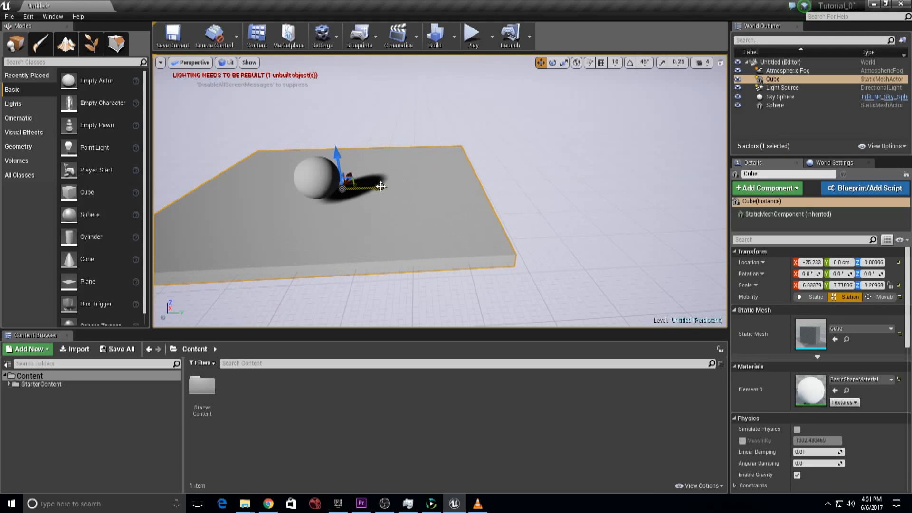
left_click(882, 296)
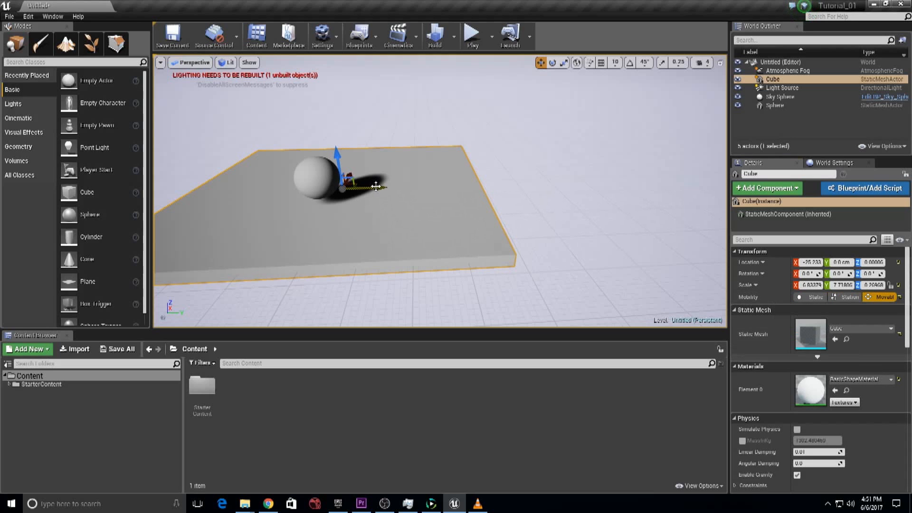
left_click_drag(376, 187, 248, 158)
Move the static sphere along the Y axis to about 64 cm and set its mobility to Movable
left_click(313, 176)
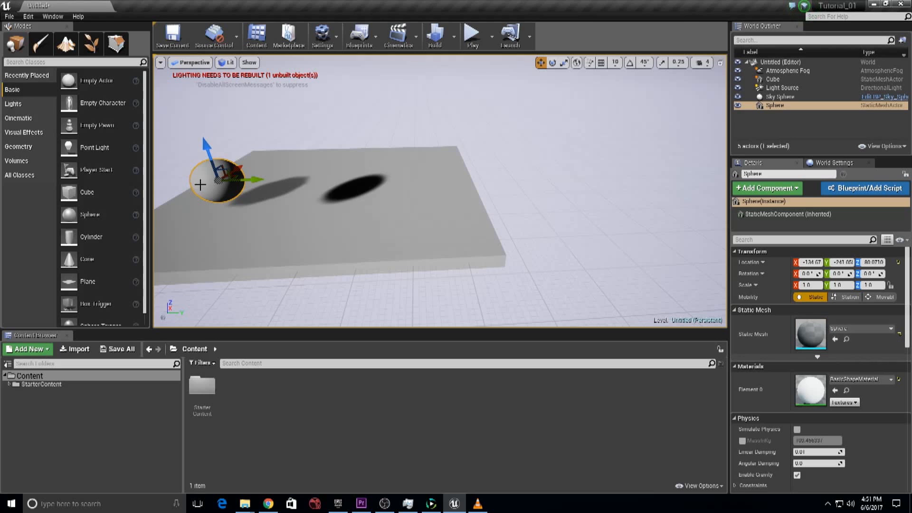
scroll(200, 185, "down", 5)
scroll(389, 174, "up", 5)
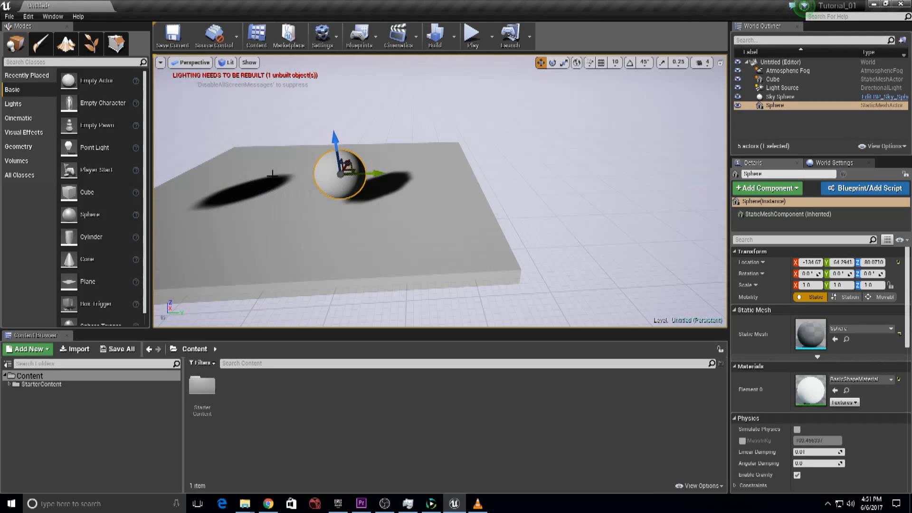
left_click(881, 297)
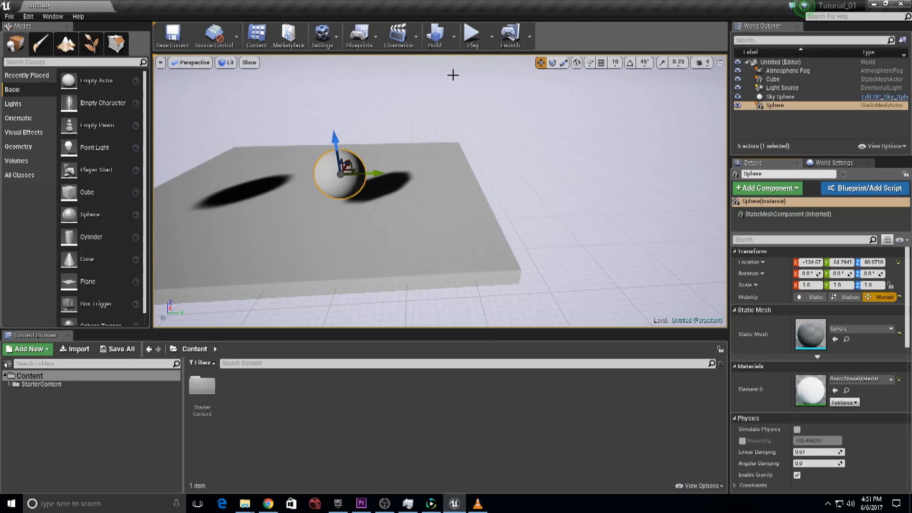
Build only the lighting for the level
left_click(454, 37)
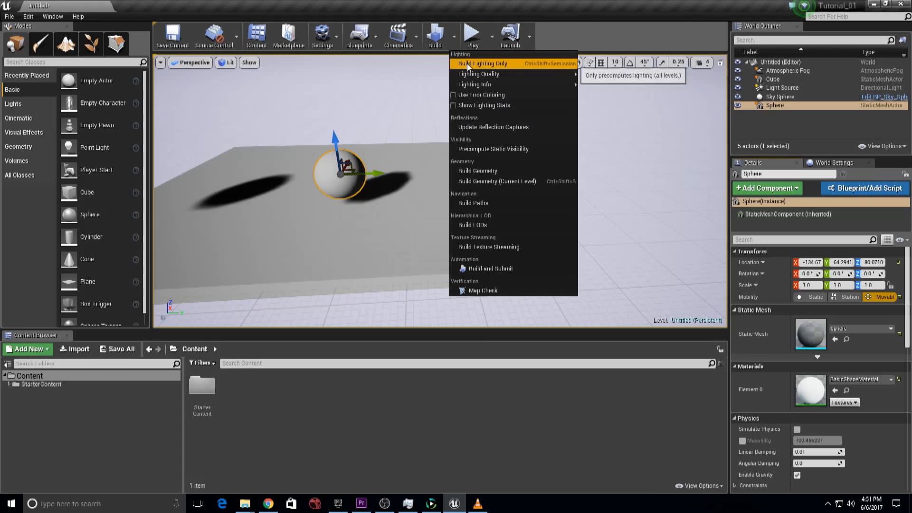
left_click(468, 65)
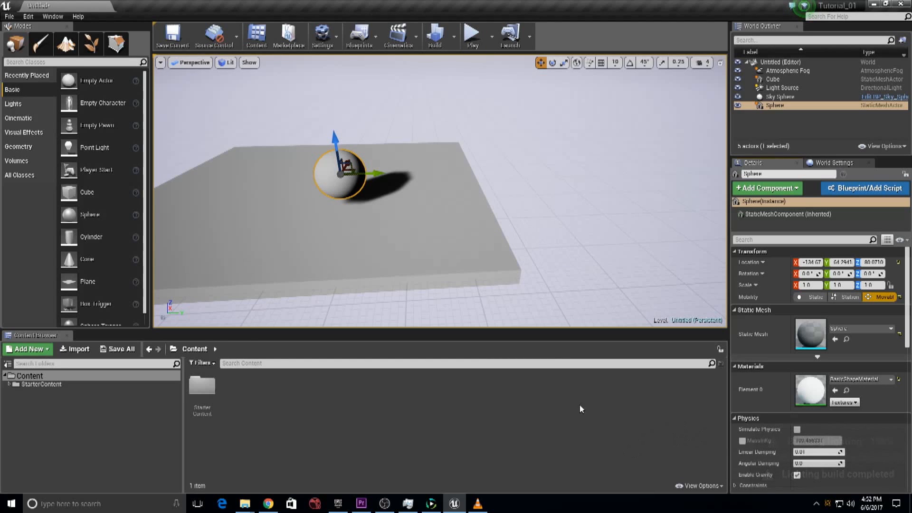
Move the Sphere along the Y axis to about 14 and lower it along Z to about 54
scroll(409, 203, "down", 6)
scroll(410, 202, "up", 11)
scroll(340, 193, "down", 5)
scroll(337, 192, "up", 3)
scroll(323, 204, "down", 3)
left_click_drag(375, 173, 352, 172)
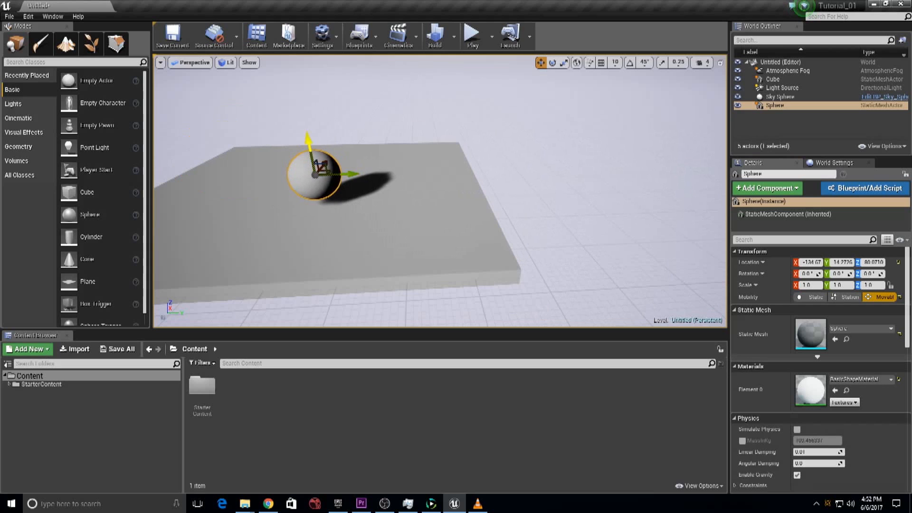
left_click_drag(309, 141, 311, 154)
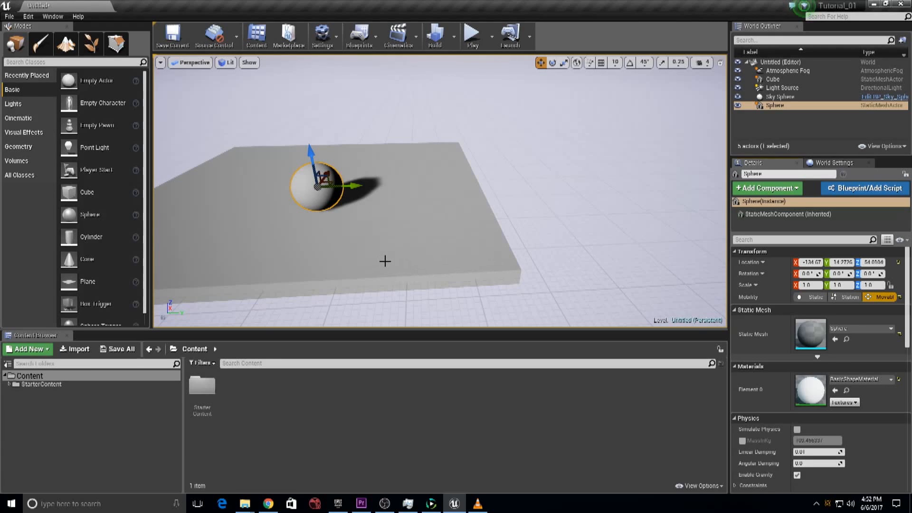
Open the StarterContent Materials folder and assign M_CobbleStone_Smooth to the Sphere's material Element 0
double_click(202, 386)
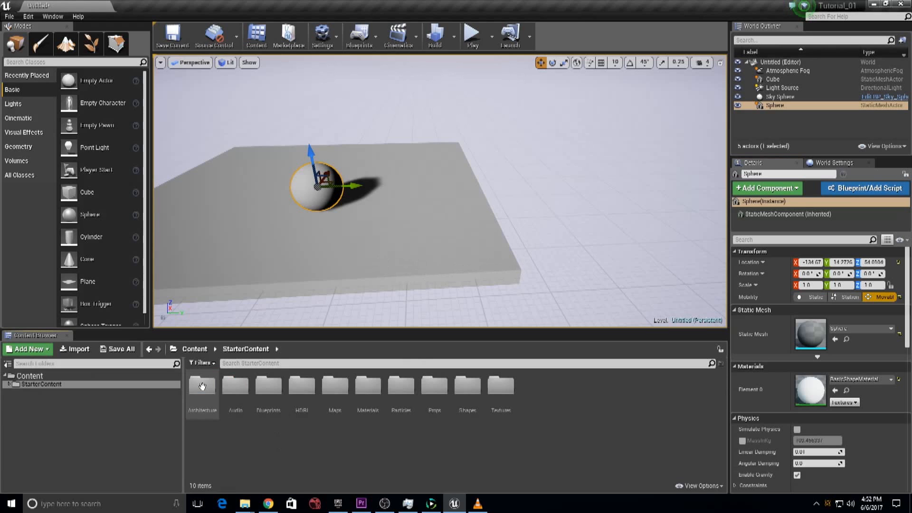
left_click(370, 383)
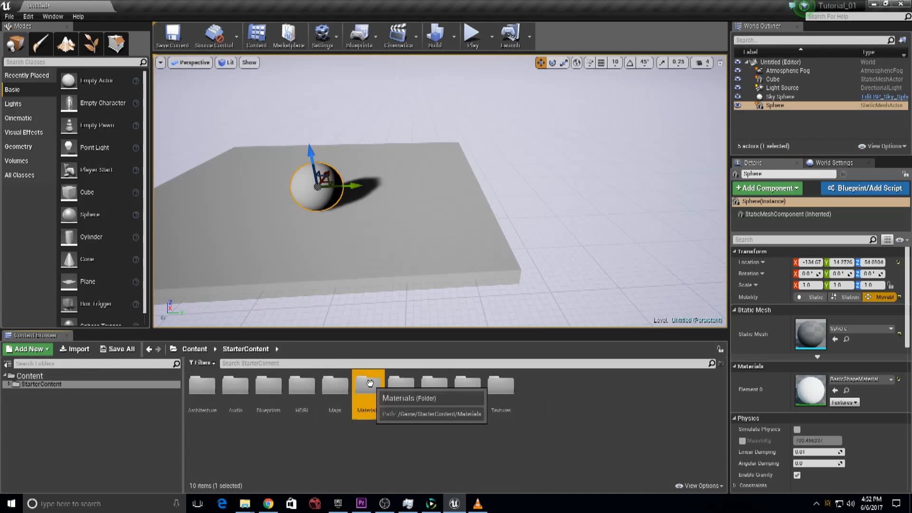
double_click(369, 383)
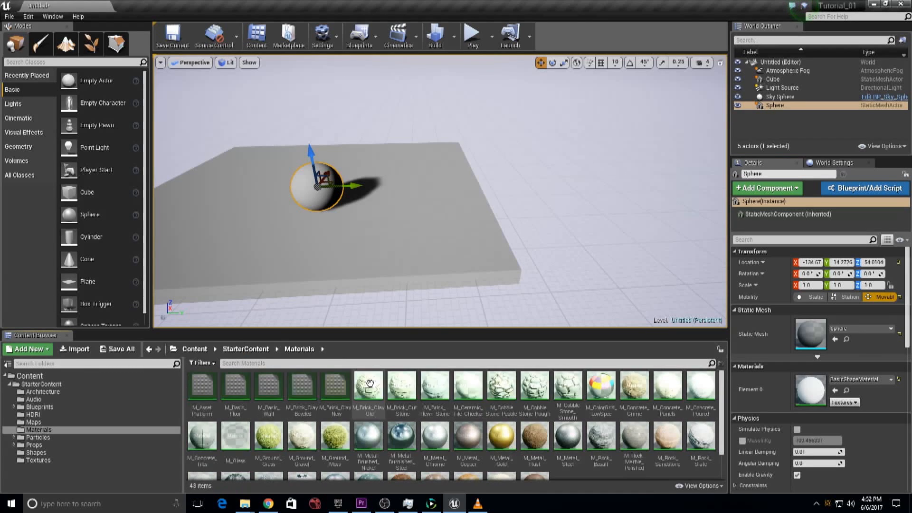
left_click(567, 387)
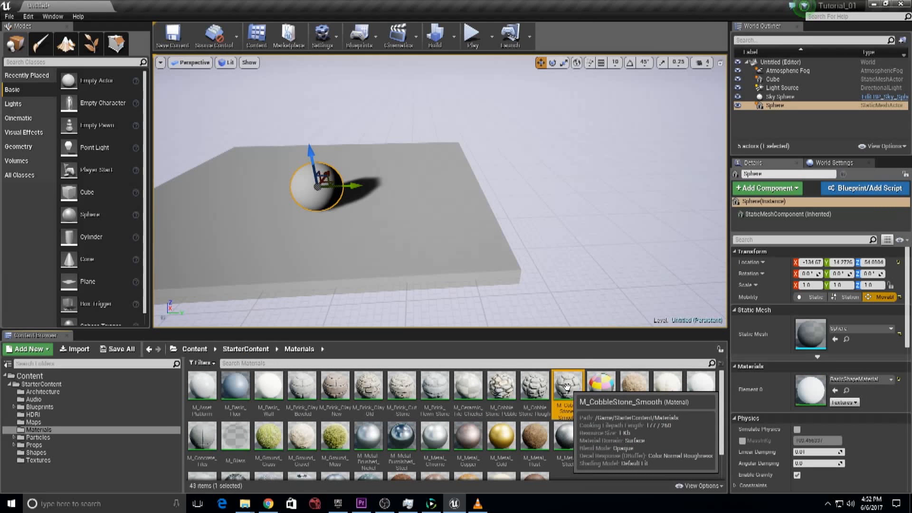
left_click_drag(568, 387, 807, 389)
scroll(319, 217, "up", 5)
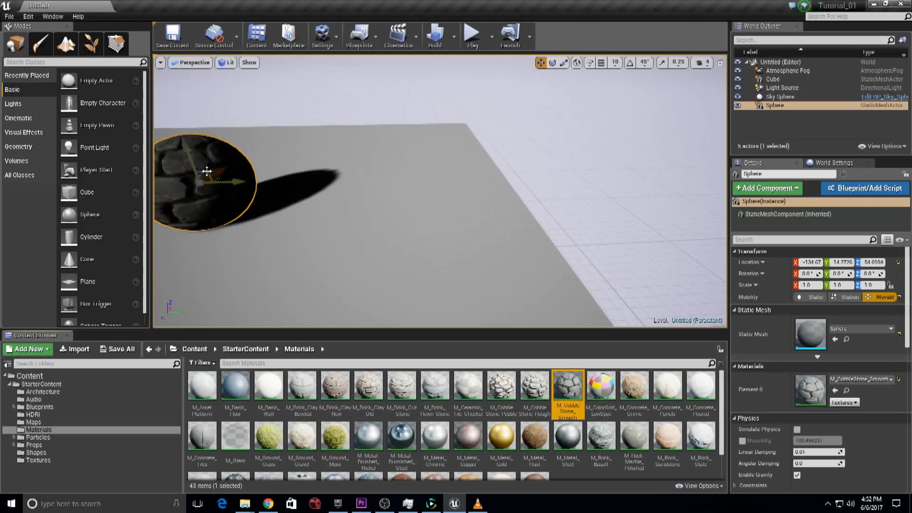
scroll(207, 171, "down", 5)
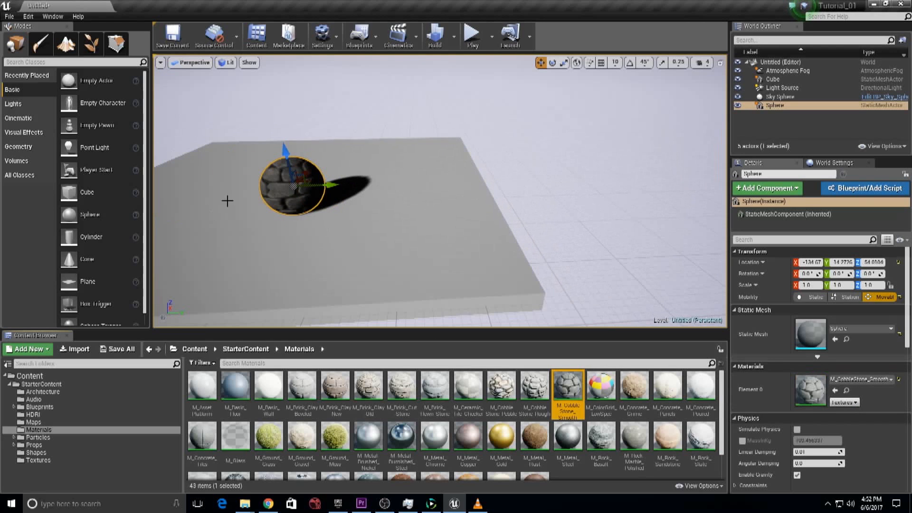
Assign the M_CobbleStone_Smooth material to the slab beneath the sphere
left_click(482, 250)
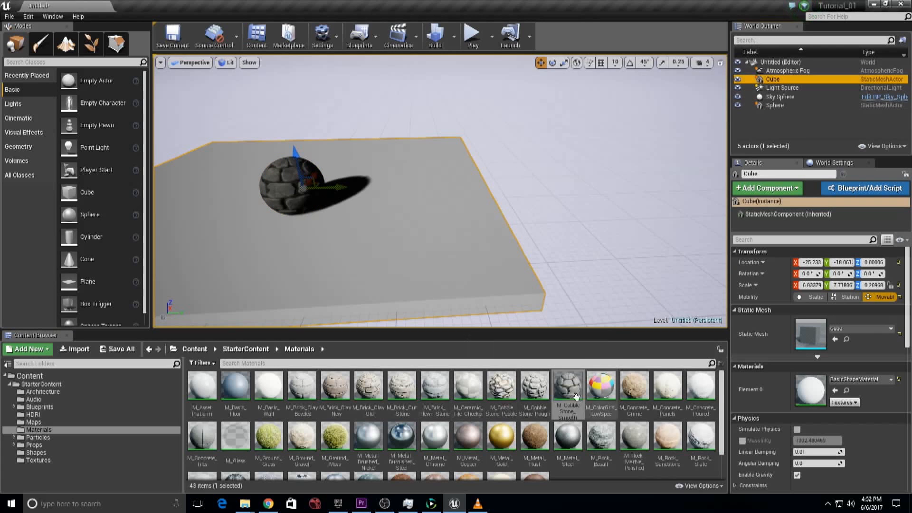
left_click_drag(568, 387, 810, 387)
scroll(376, 248, "down", 3)
scroll(377, 247, "up", 6)
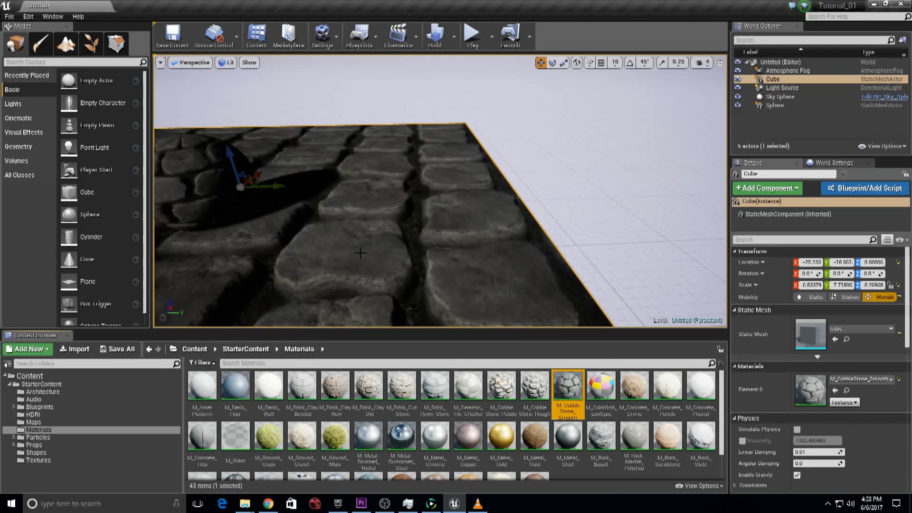
Raise the cobblestone Sphere to about Z 67 and shift it along the Y axis to about 23
right_click_drag(439, 191, 395, 147)
scroll(440, 191, "up", 6)
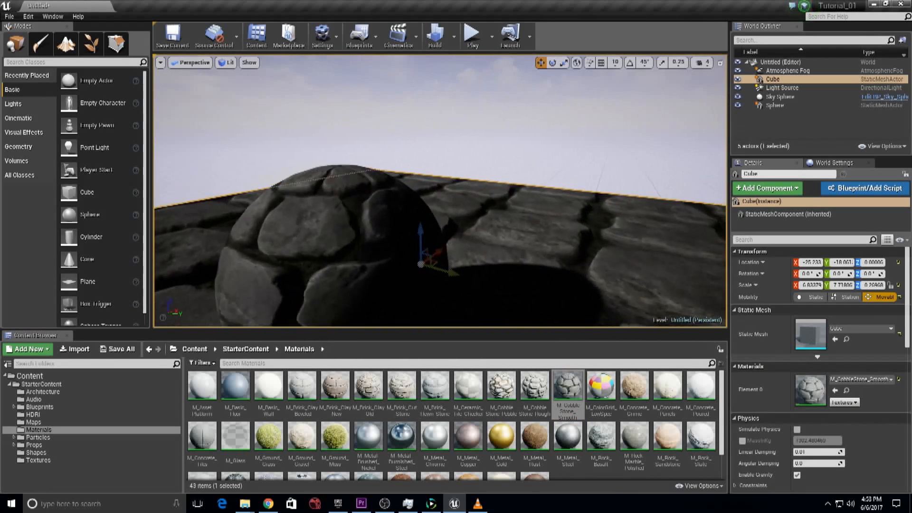
scroll(440, 191, "down", 6)
scroll(440, 191, "down", 5)
scroll(440, 191, "up", 8)
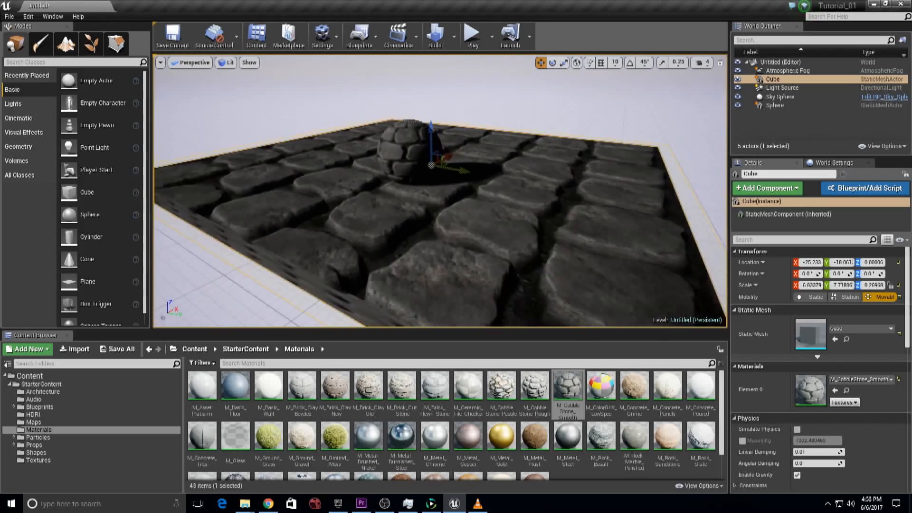
scroll(361, 241, "down", 5)
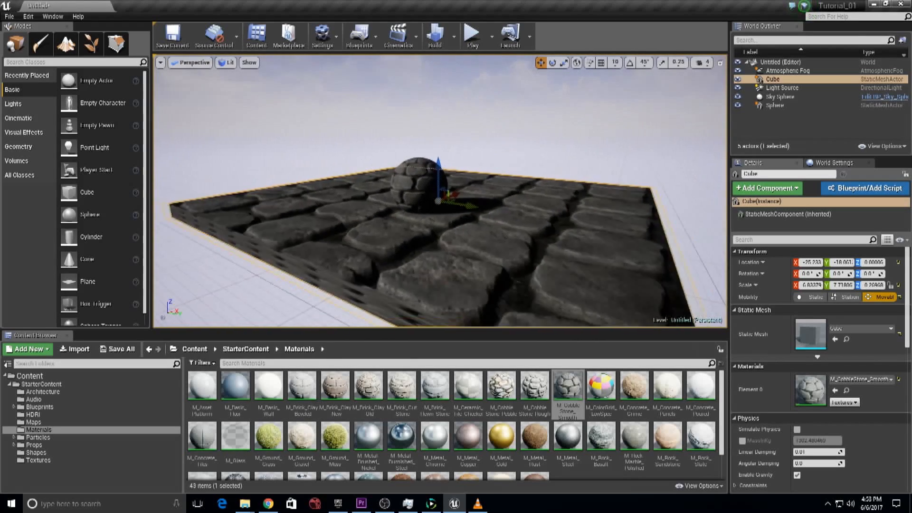
scroll(361, 240, "up", 6)
left_click(413, 186)
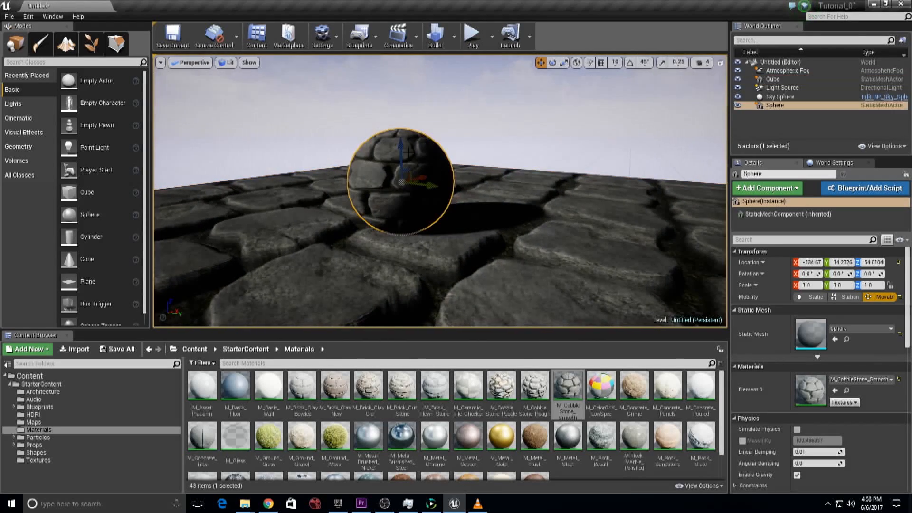
left_click_drag(409, 151, 445, 182)
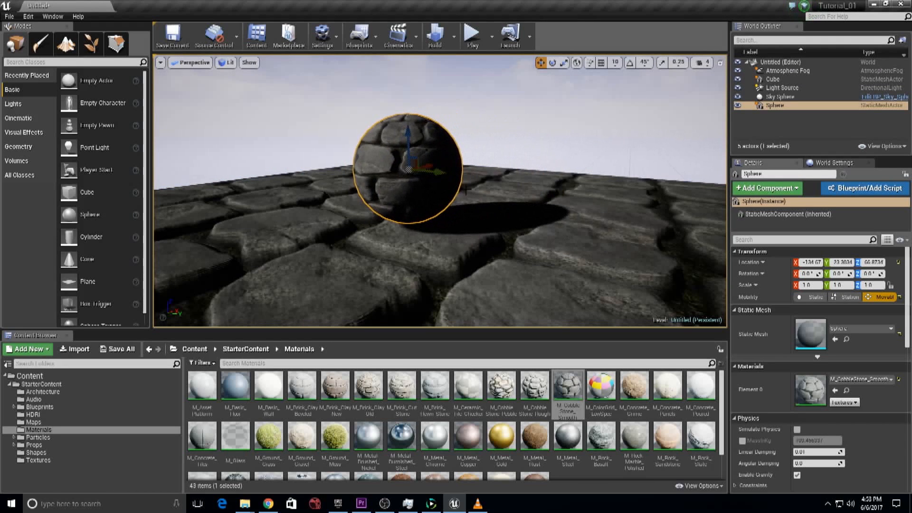
scroll(517, 235, "down", 5)
scroll(516, 236, "up", 4)
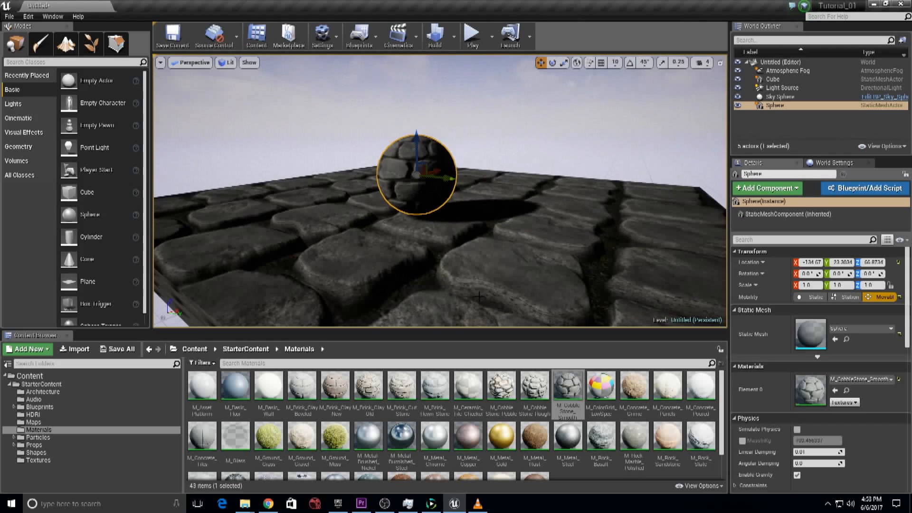
scroll(462, 241, "down", 2)
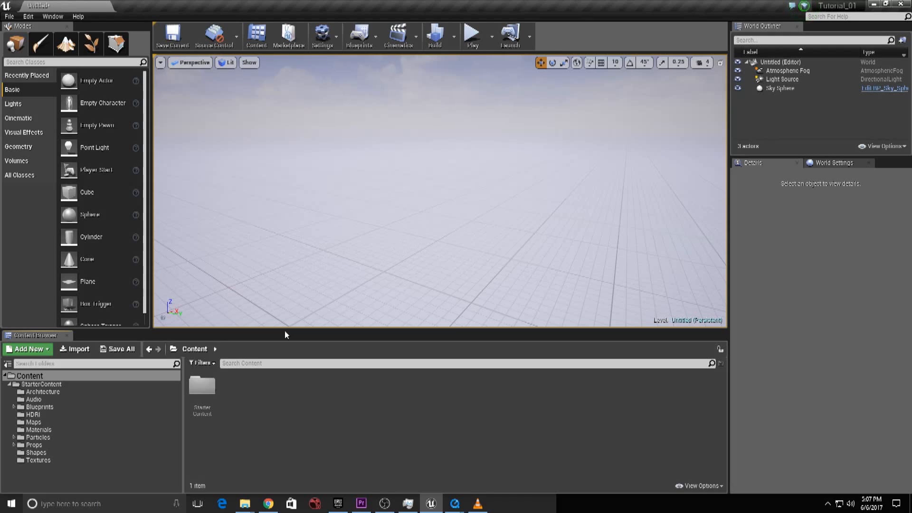
scroll(93, 228, "down", 1)
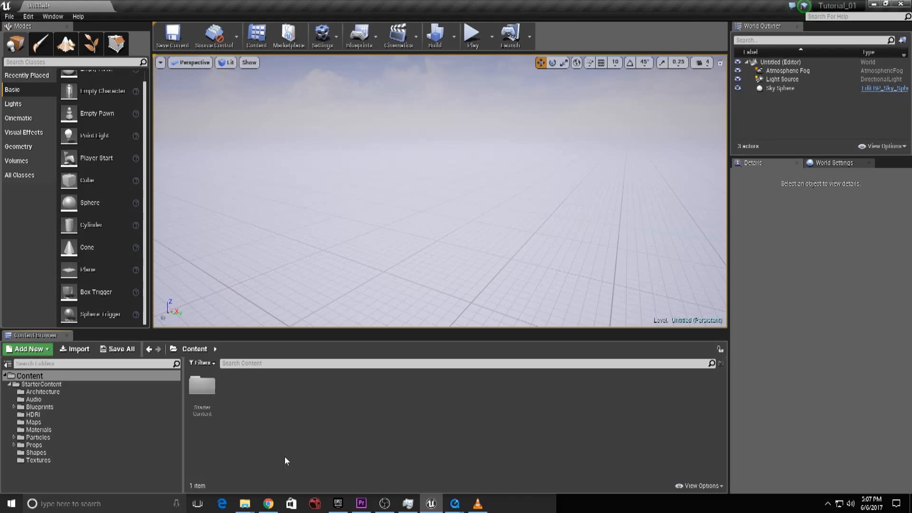
Switch to Chrome and open blender.org in a new tab
left_click(270, 511)
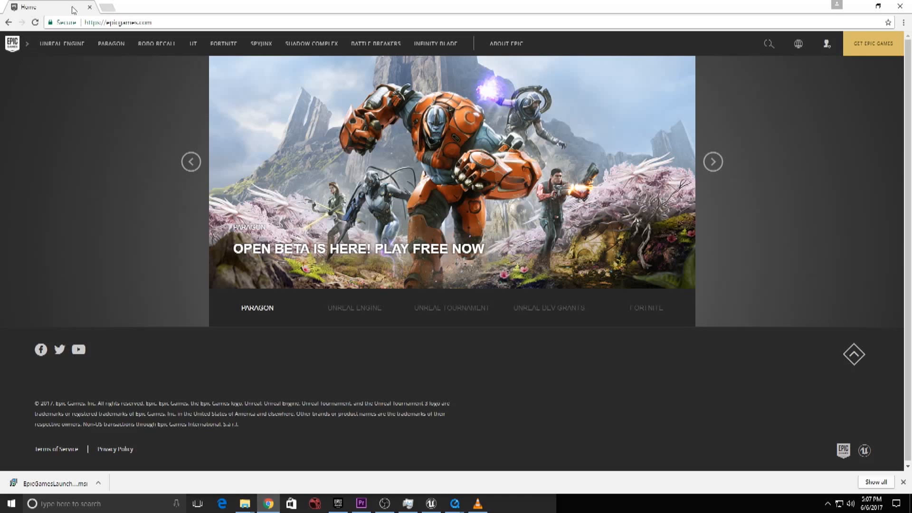
left_click(108, 7)
left_click(318, 191)
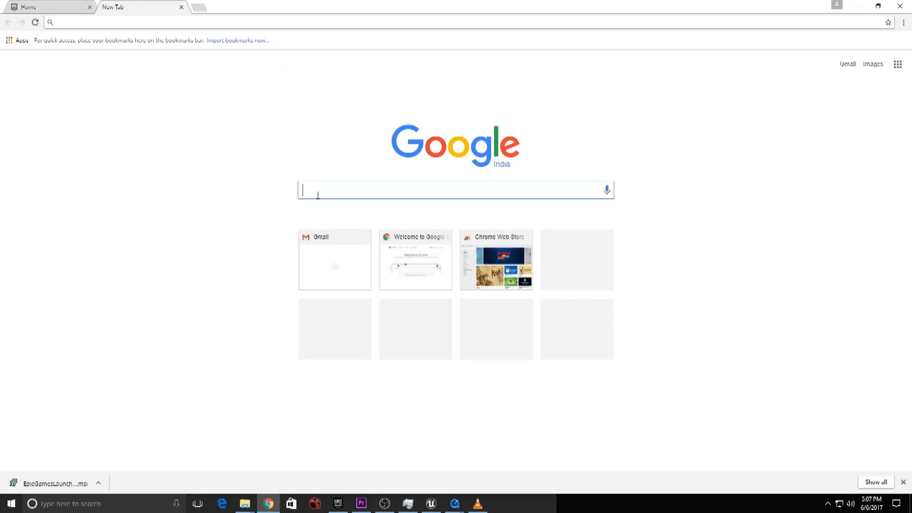
type("b")
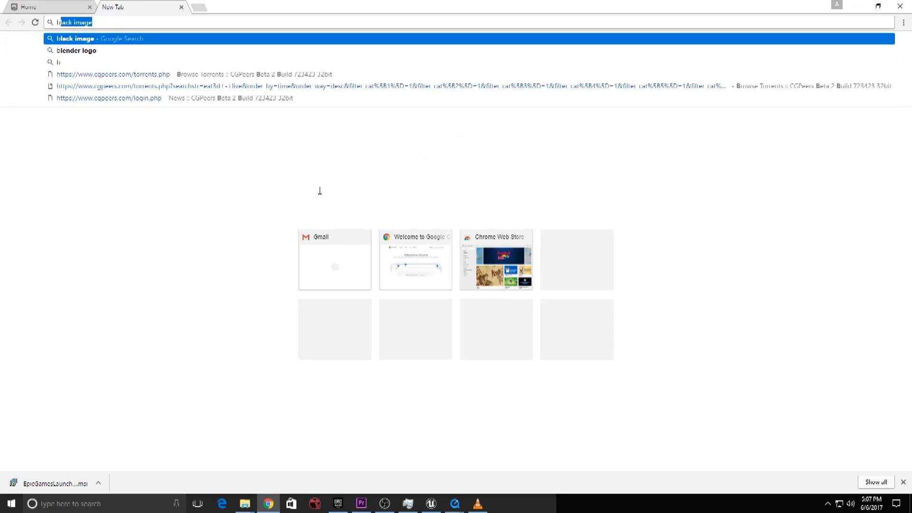
type("lender")
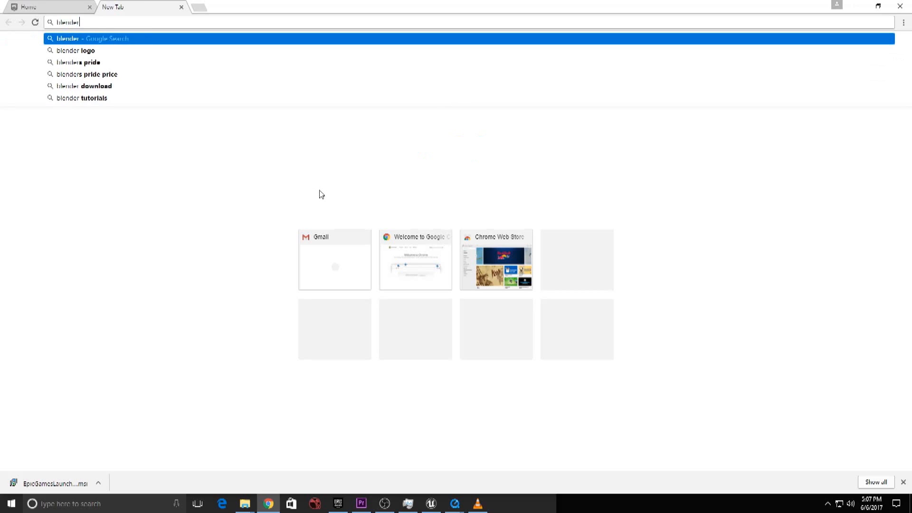
type(",")
type("org")
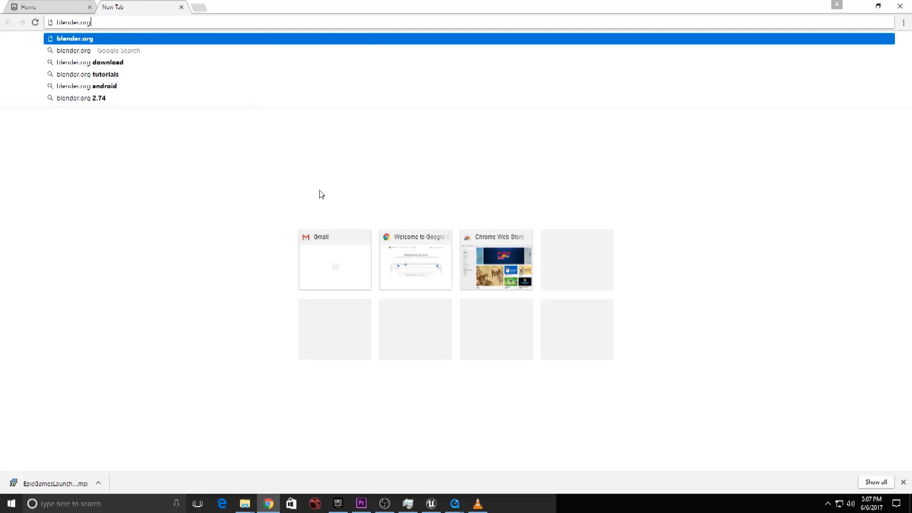
key("Return")
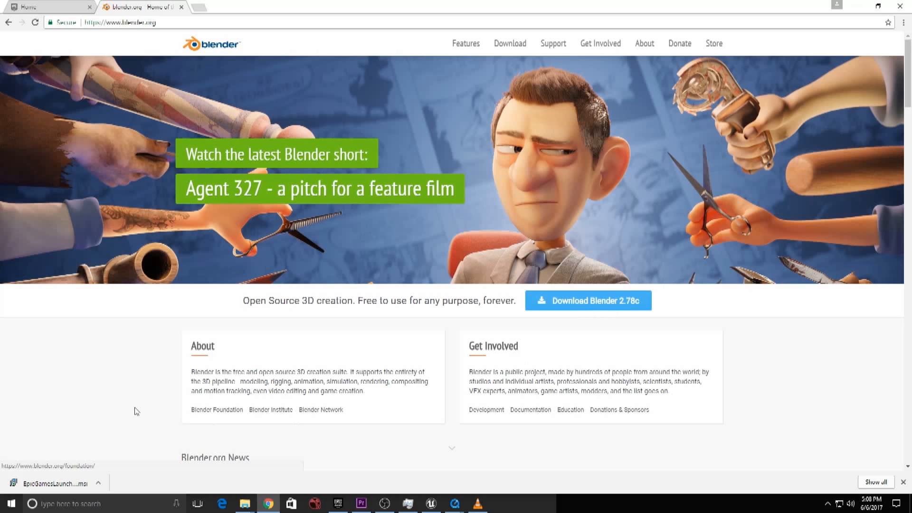
Find the installed Blender desktop app through the Windows search and launch it
key("super")
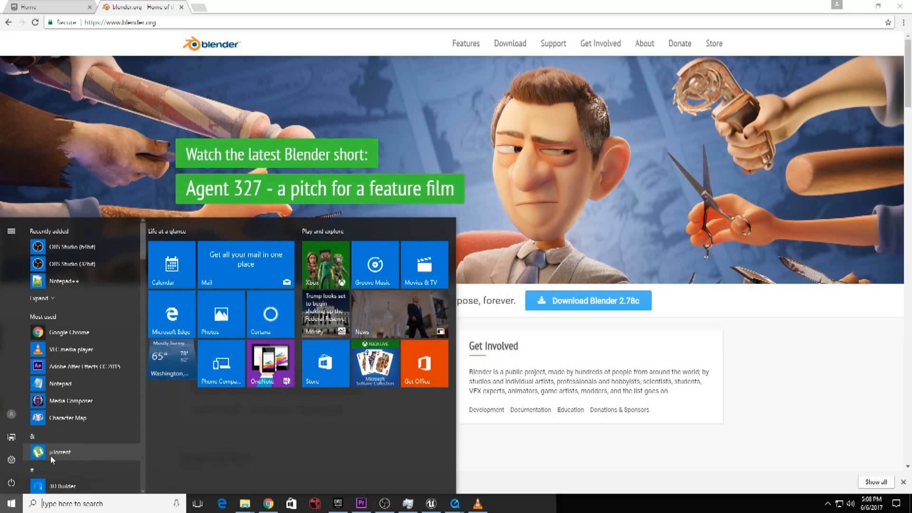
type("ble")
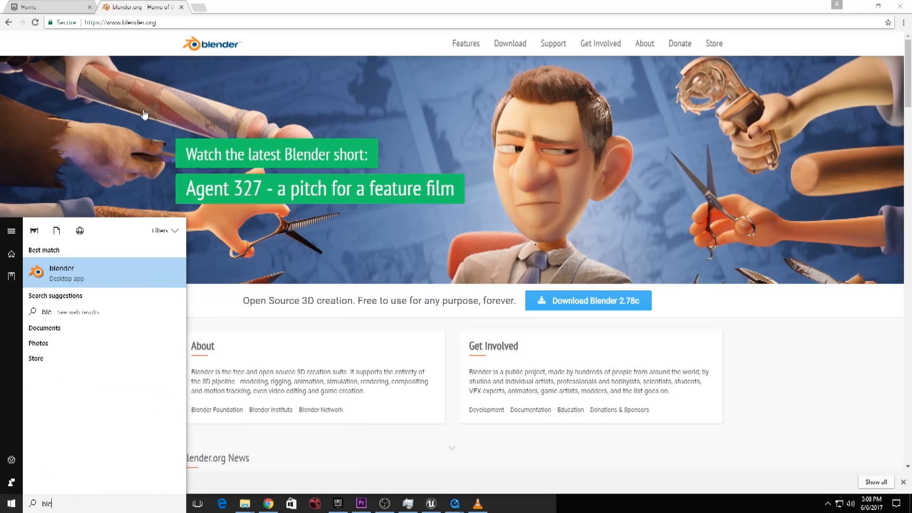
left_click(105, 283)
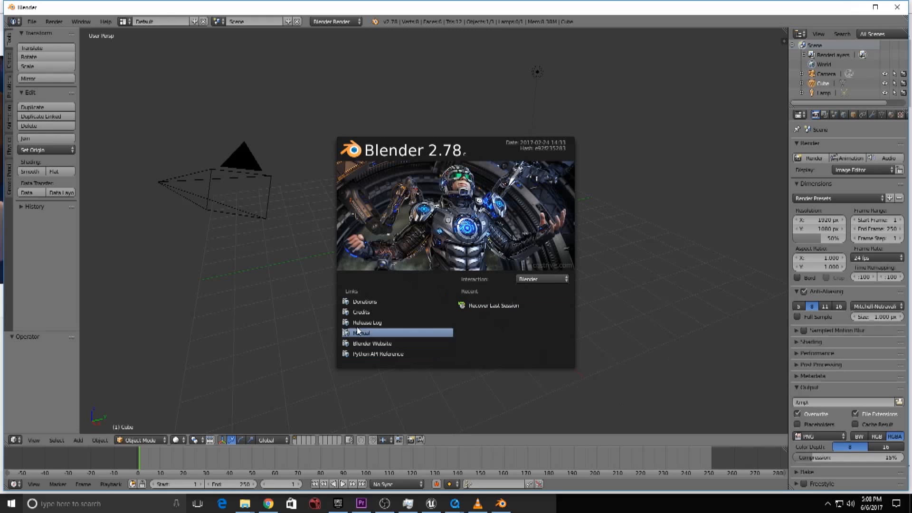
Set the splash screen's interaction preset to Blender (default) and dismiss the splash screen
left_click(551, 278)
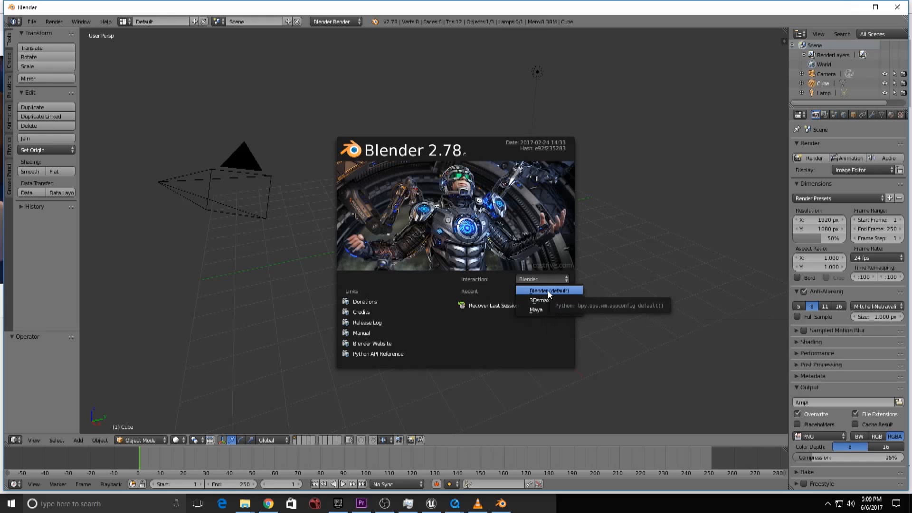
left_click(549, 291)
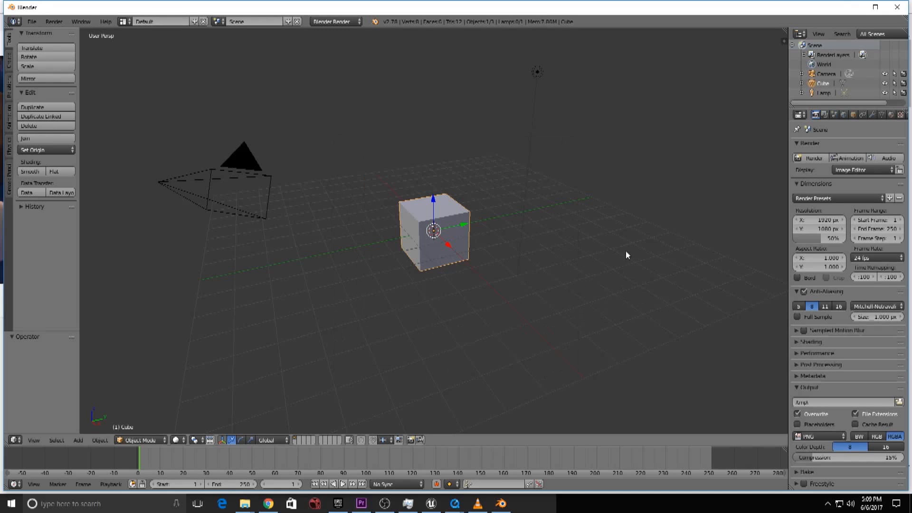
left_click(628, 256)
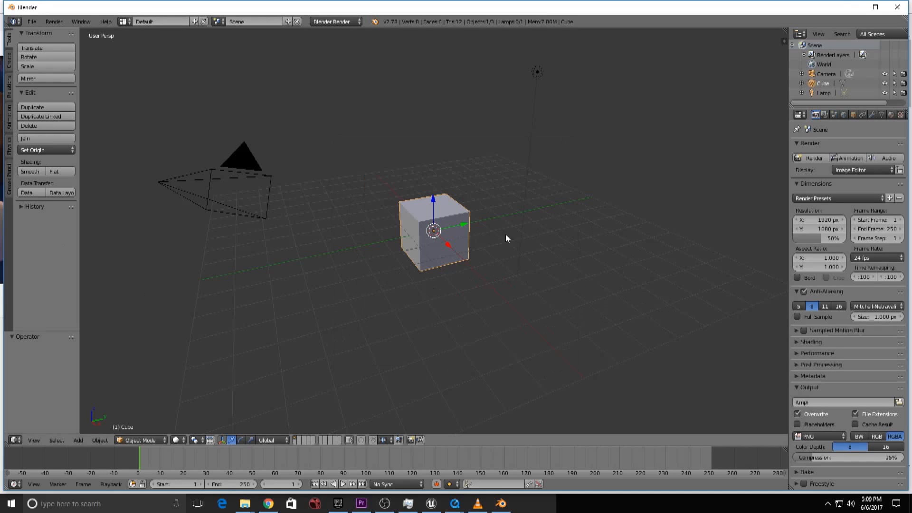